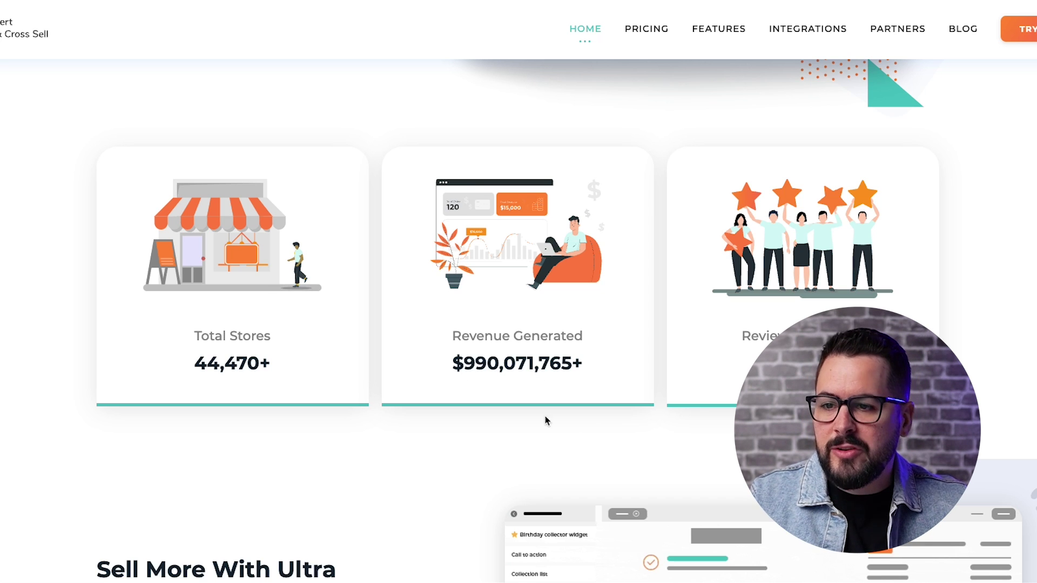
# Review the upsell features on the ReConvert home page and the available widgets on its features page
pyautogui.scroll(-4, 516, 414)
pyautogui.scroll(-10, 523, 411)
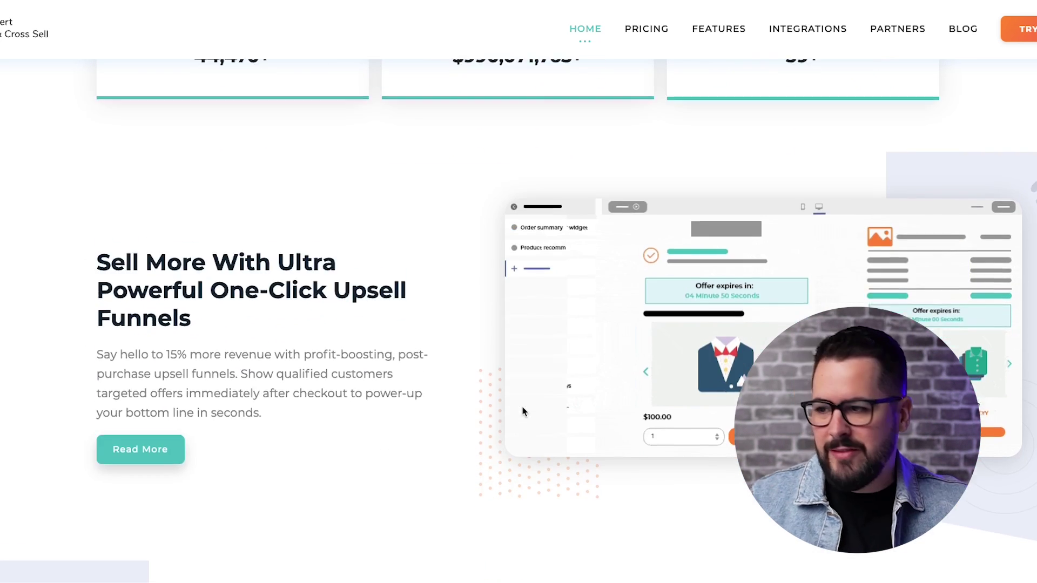
pyautogui.scroll(-15, 522, 412)
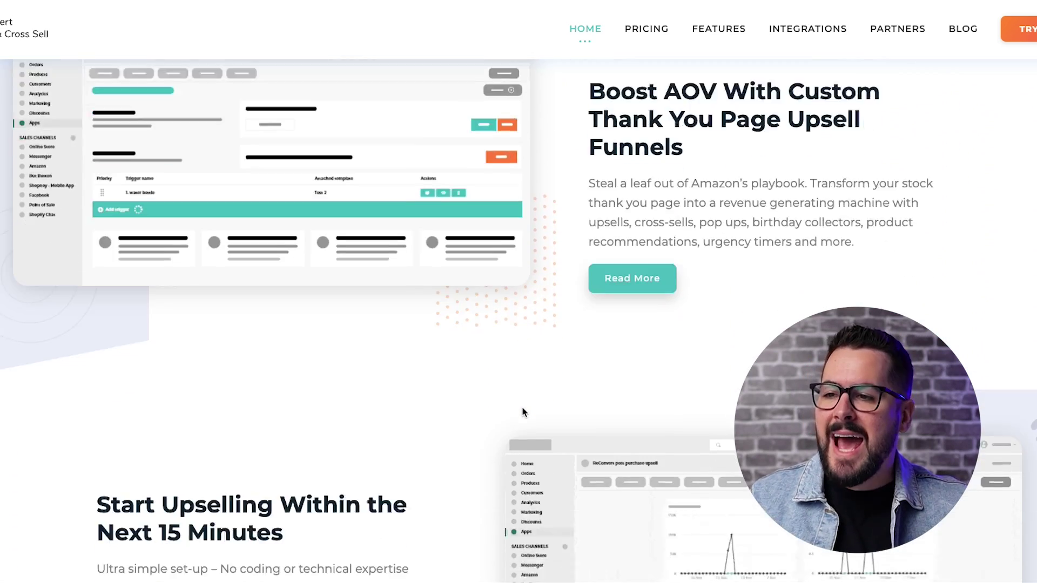
pyautogui.scroll(-2, 990, 315)
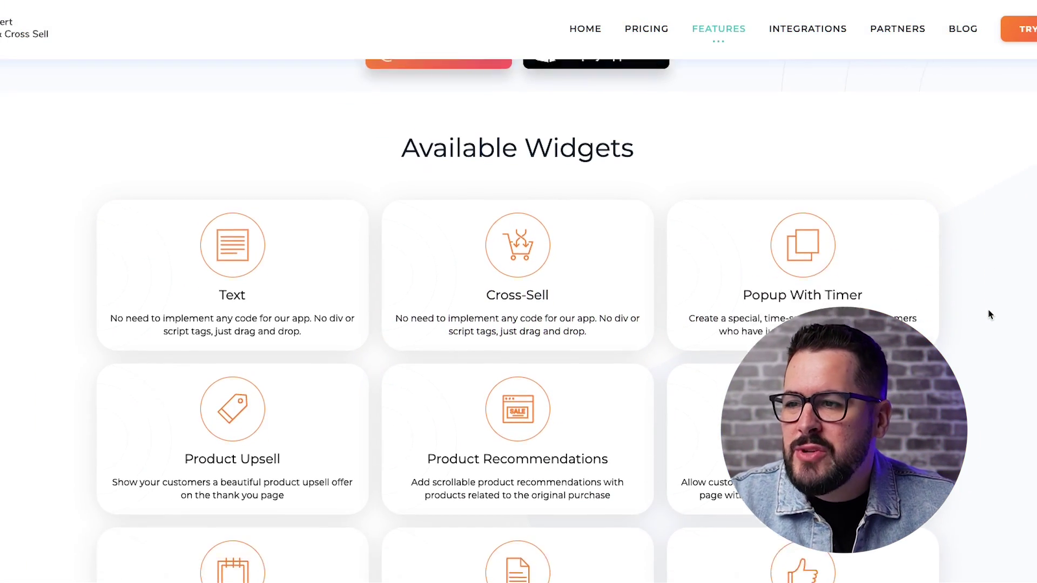
pyautogui.scroll(-3, 990, 315)
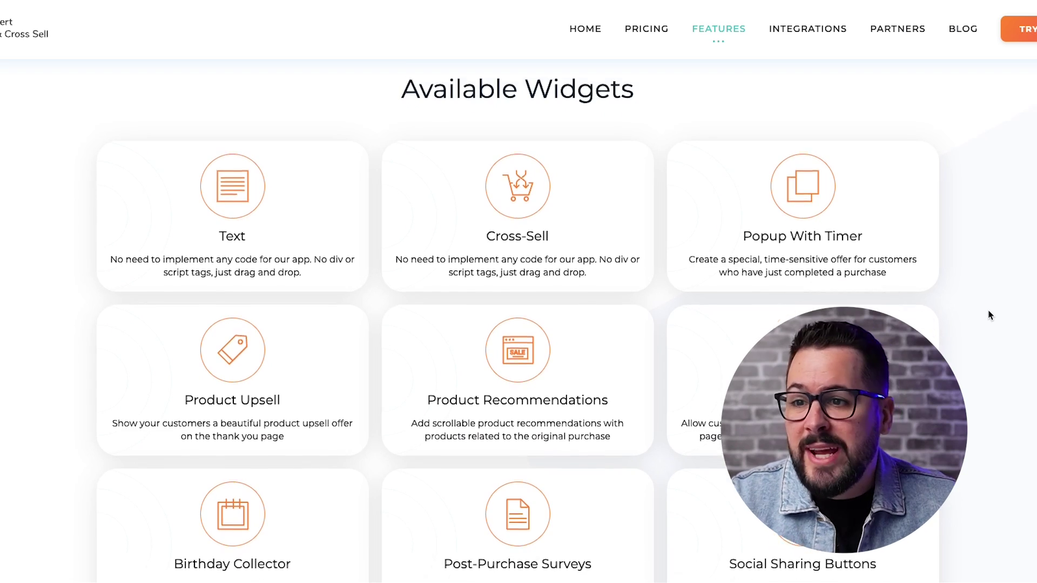
pyautogui.scroll(-4, 988, 311)
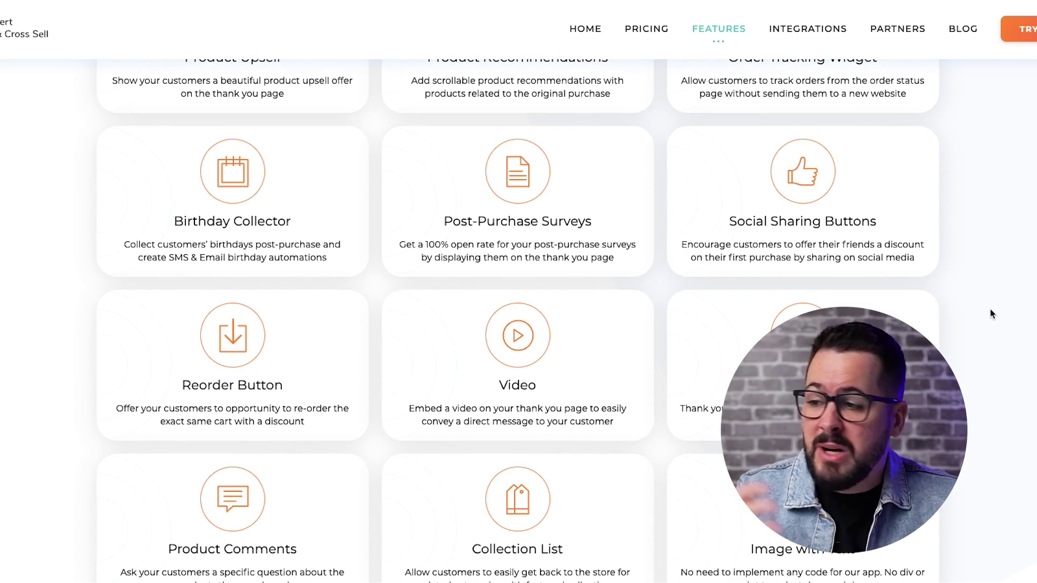
pyautogui.scroll(-1, 992, 314)
pyautogui.scroll(-4, 992, 314)
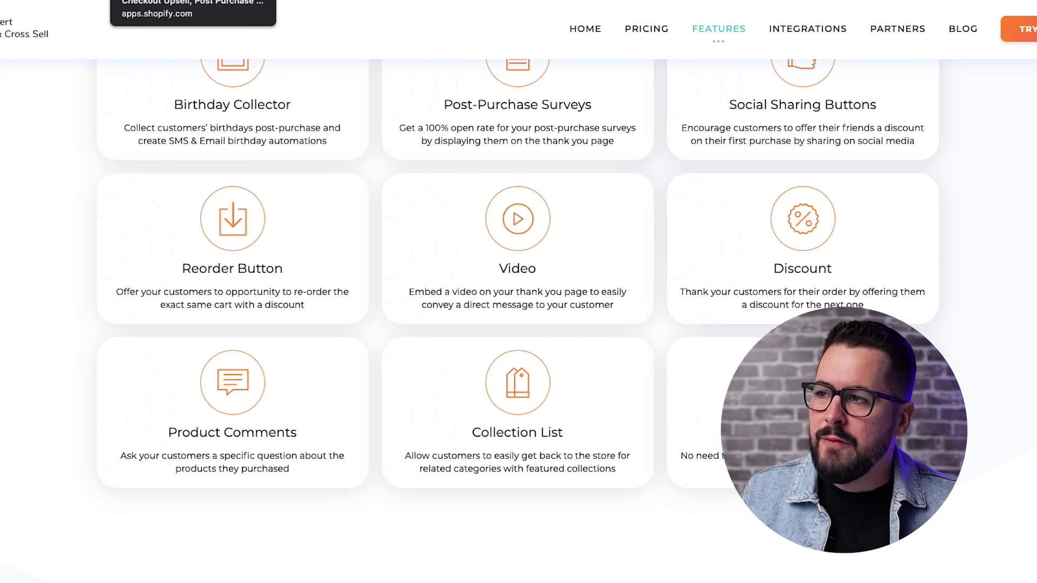
# Review the Shopify App Store listings for ReConvert Upsell & Cross Sell and One Click Upsell - Zipify OCU
pyautogui.click(250, 1)
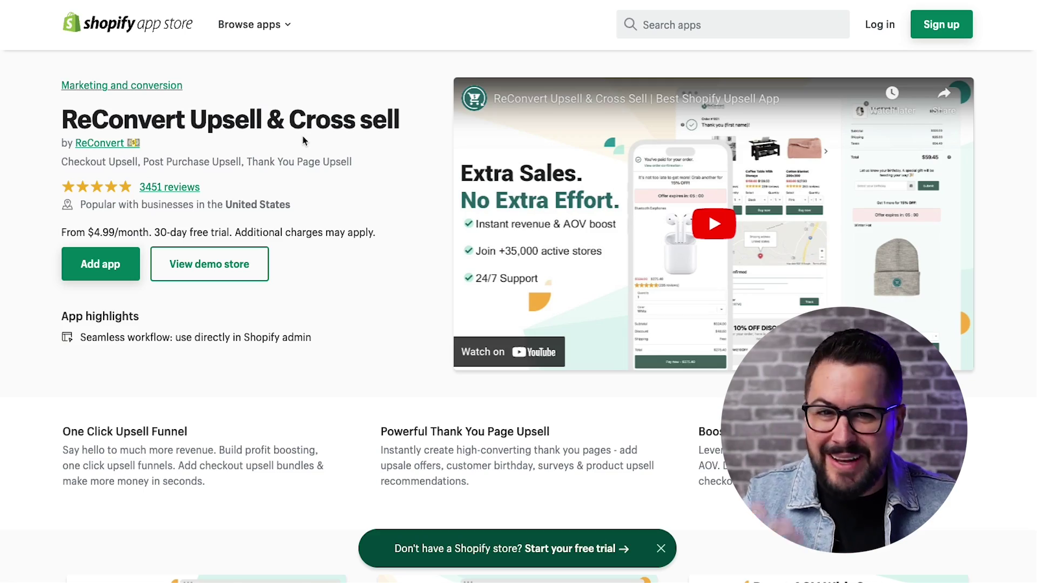
pyautogui.scroll(-4, 371, 198)
pyautogui.scroll(-15, 373, 201)
pyautogui.scroll(-14, 373, 202)
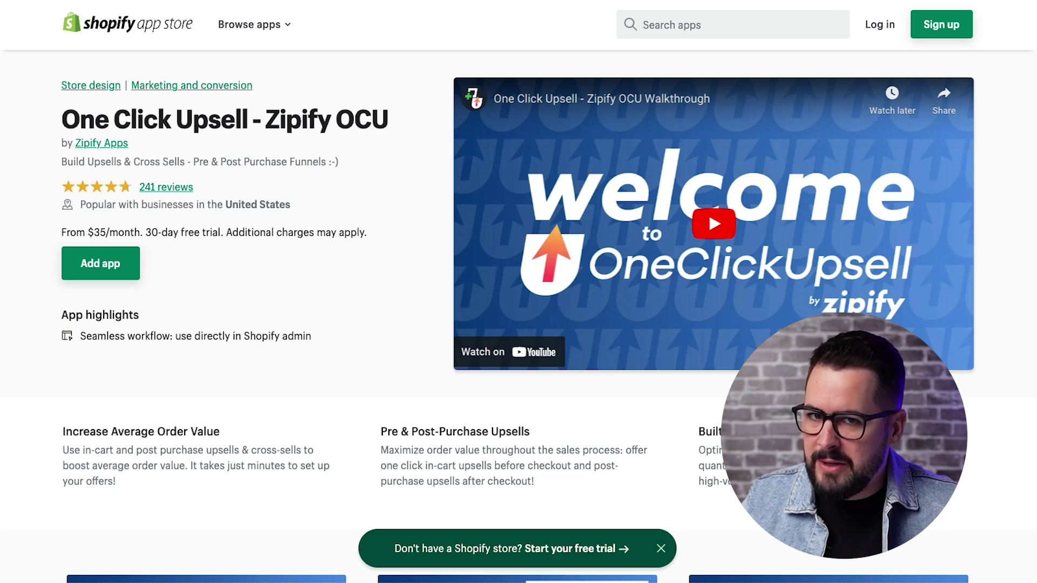
pyautogui.scroll(-20, 519, 291)
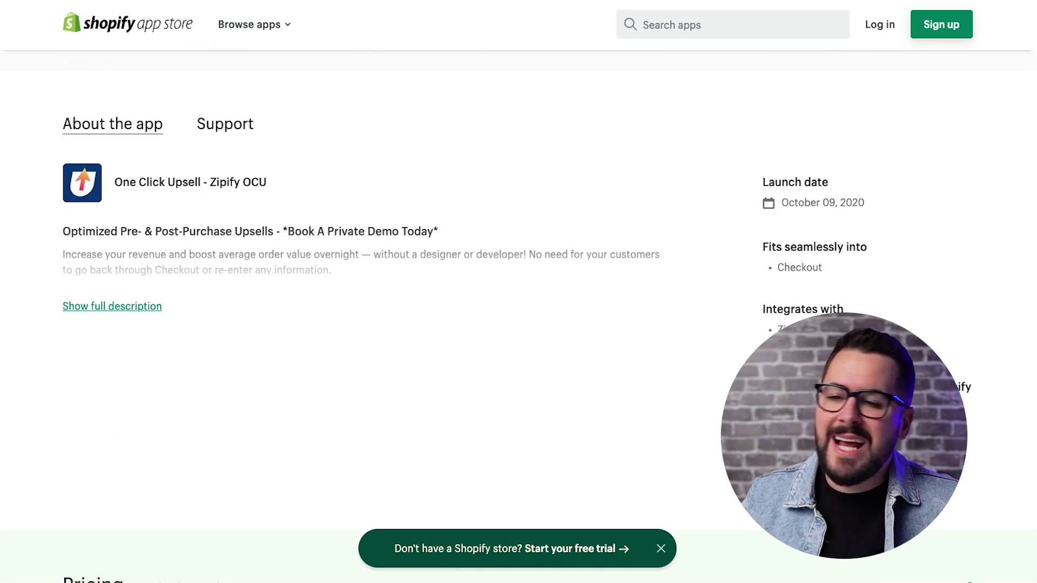
pyautogui.scroll(-5, 518, 291)
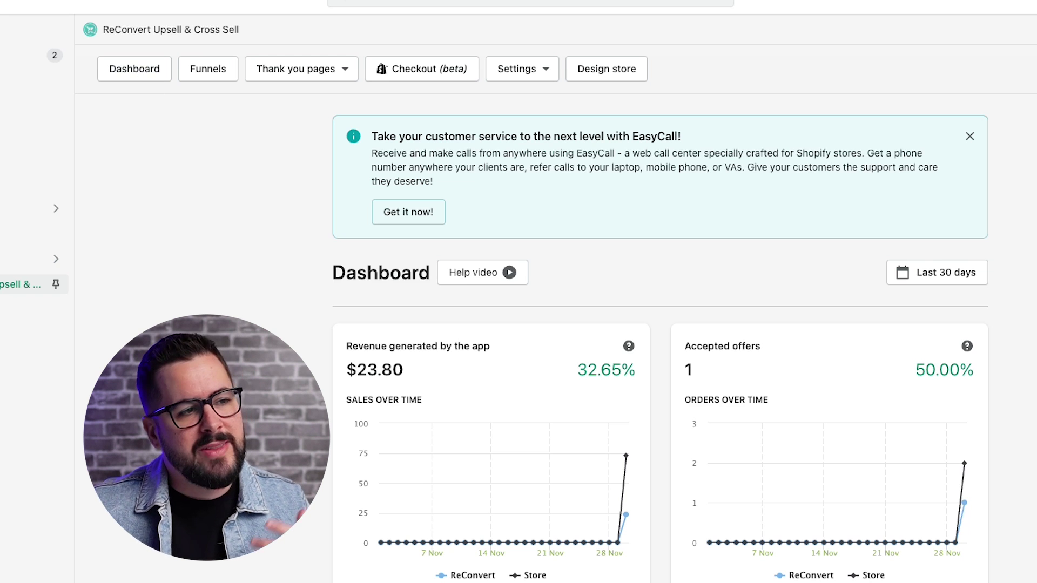
# Examine the ReConvert dashboard's revenue, accepted offers, value per order, ROI, AOV increase and conversion rate figures
pyautogui.scroll(-4, 220, 294)
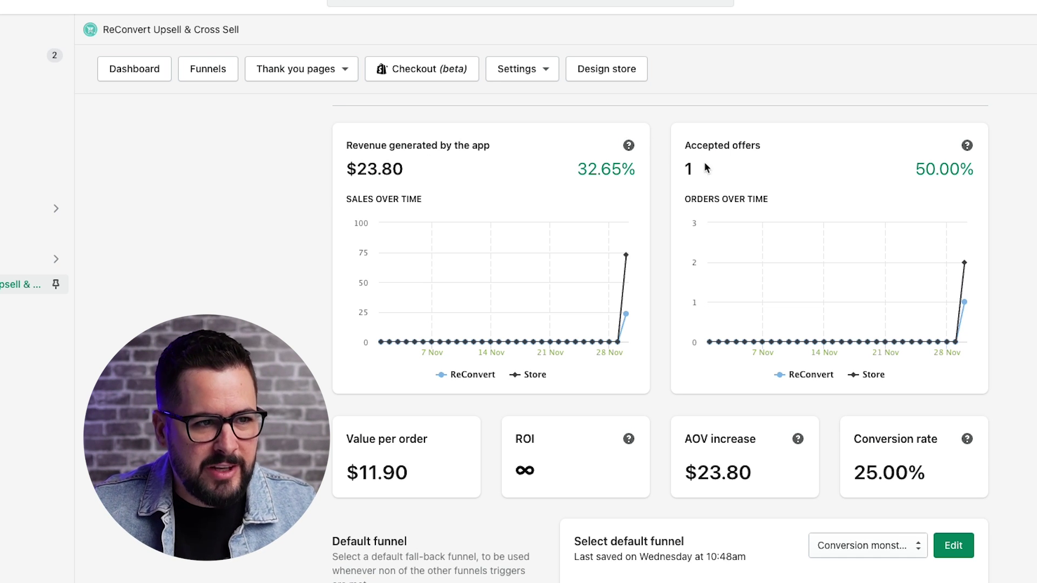
pyautogui.scroll(-2, 395, 454)
pyautogui.scroll(-1, 660, 339)
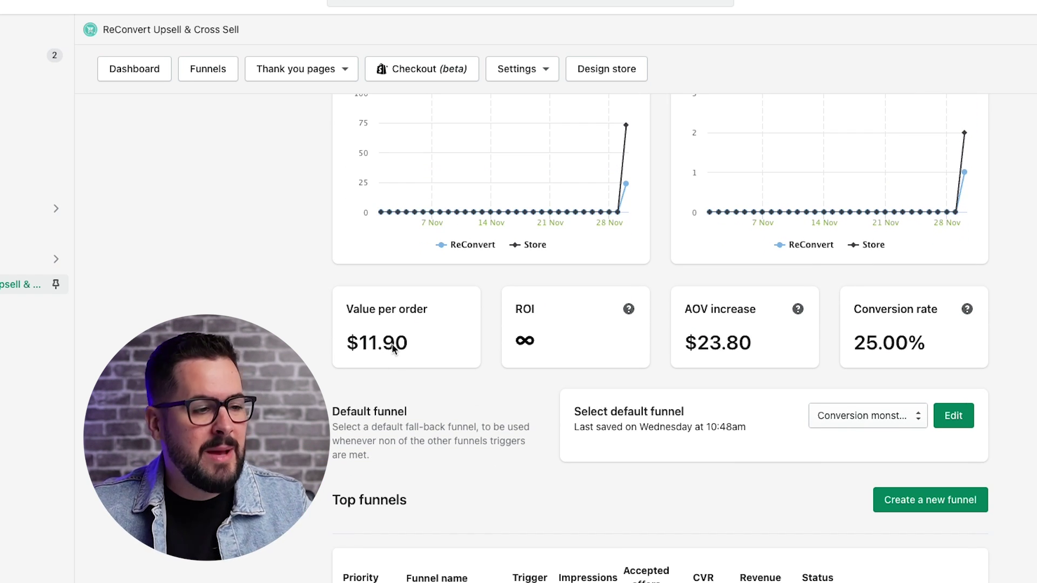
pyautogui.moveTo(414, 348); pyautogui.dragTo(326, 340)
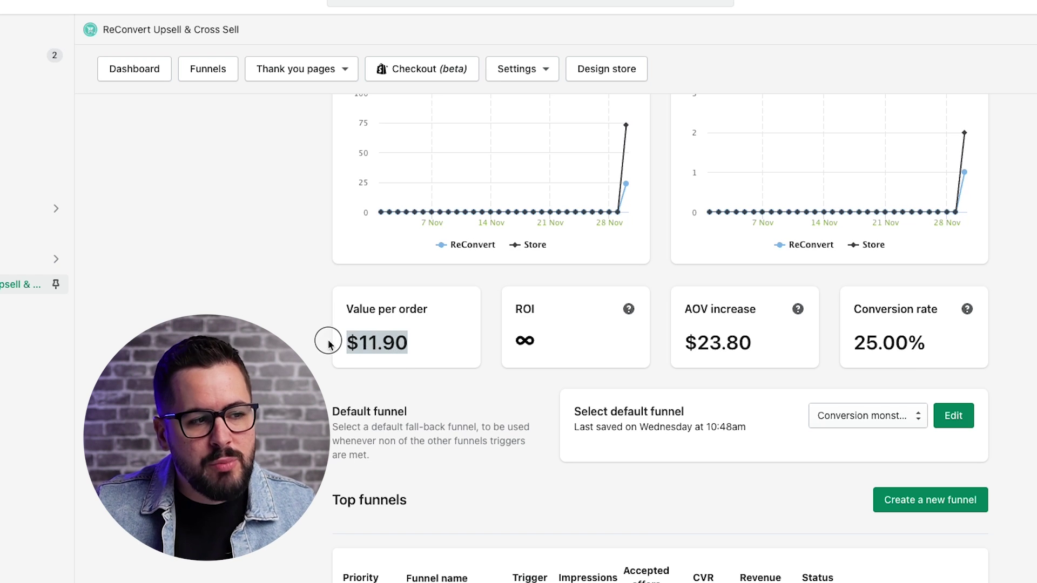
pyautogui.scroll(4, 548, 349)
pyautogui.scroll(-3, 549, 349)
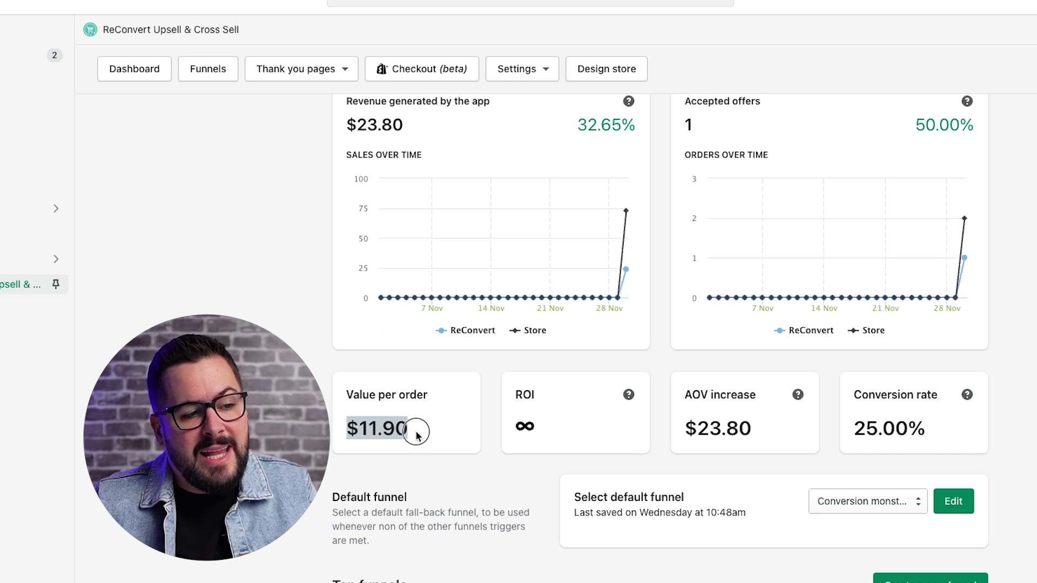
pyautogui.click(427, 430)
pyautogui.scroll(1, 442, 430)
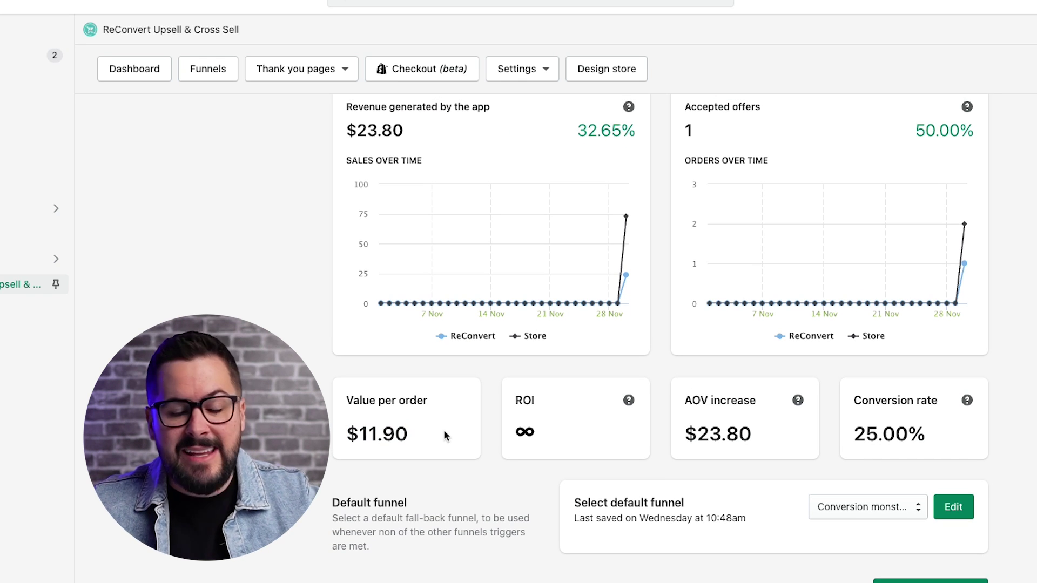
pyautogui.scroll(-1, 742, 393)
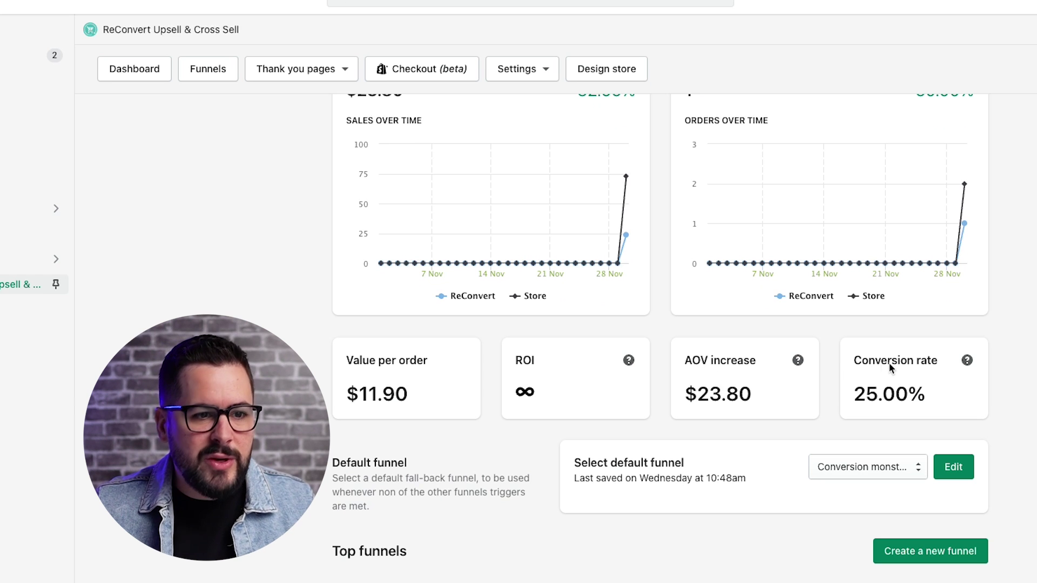
# Review the top funnels, top thank you pages and latest activity report on the ReConvert dashboard
pyautogui.scroll(-6, 911, 377)
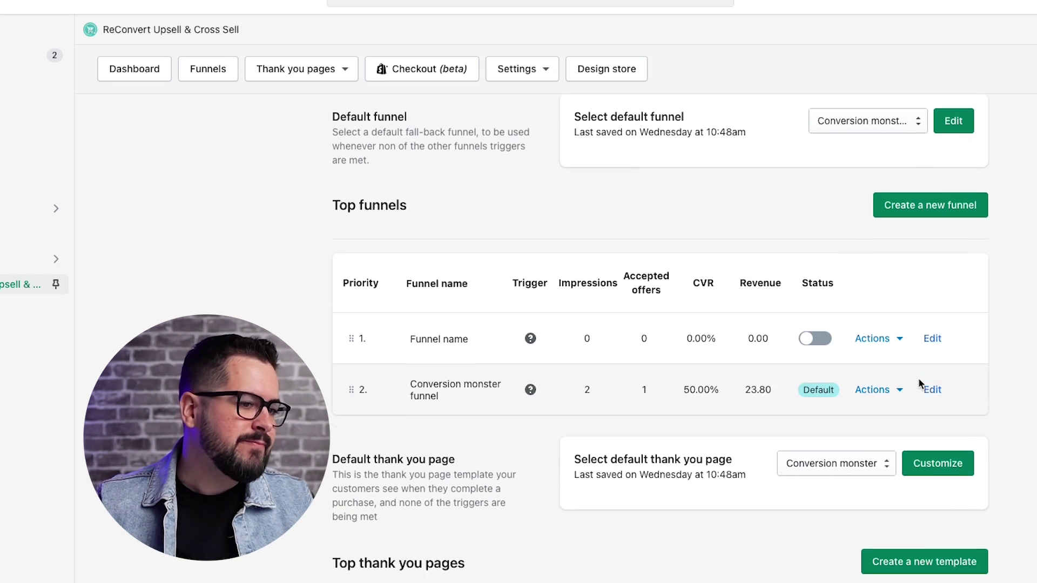
pyautogui.scroll(-1, 946, 383)
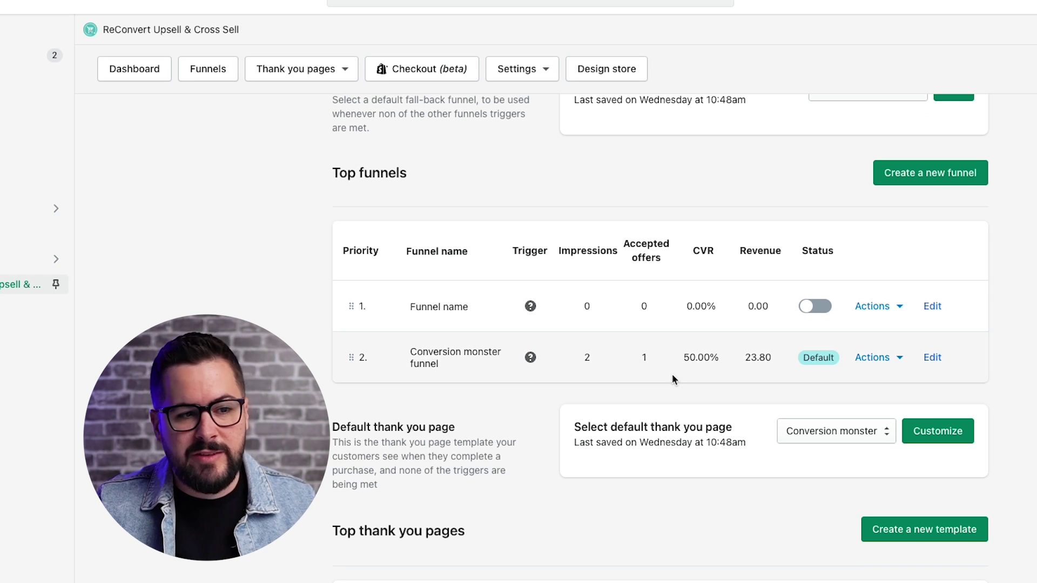
pyautogui.scroll(-5, 630, 371)
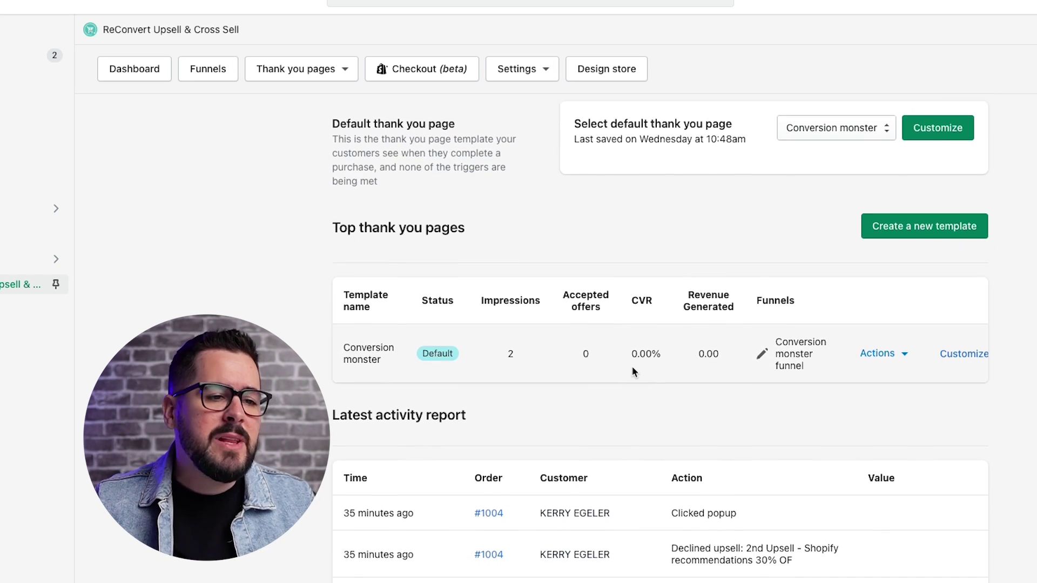
pyautogui.scroll(8, 632, 369)
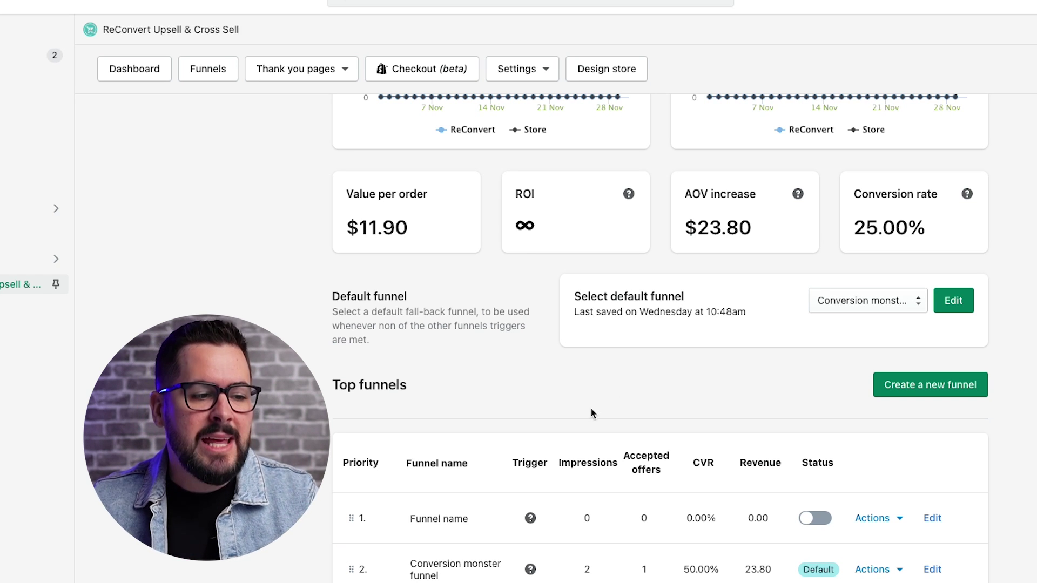
# Go to the post purchase funnels and open the default Conversion monster funnel in the funnel editor
pyautogui.scroll(-1, 516, 547)
pyautogui.click(224, 76)
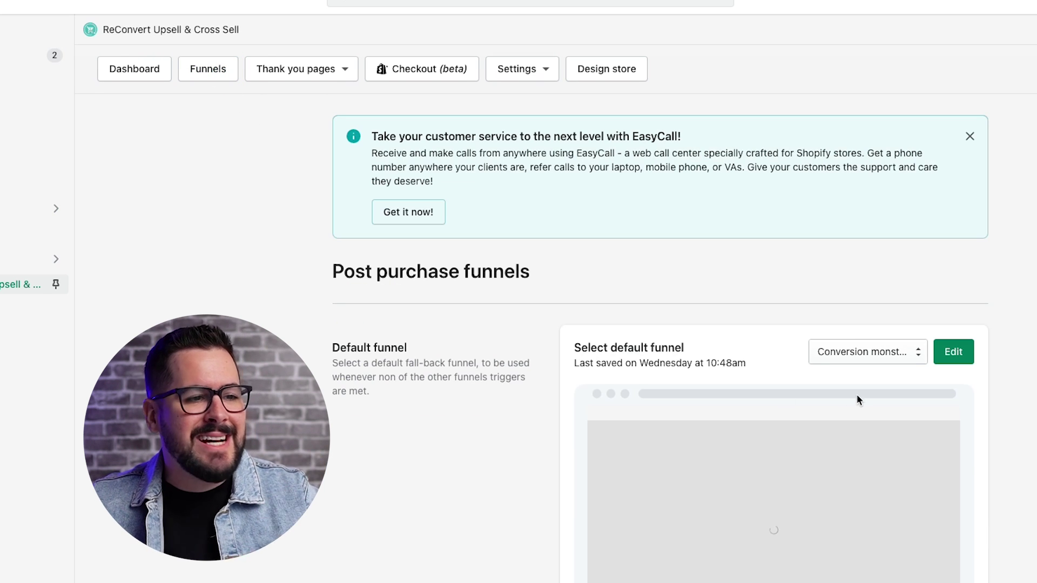
pyautogui.scroll(-4, 856, 394)
pyautogui.click(955, 145)
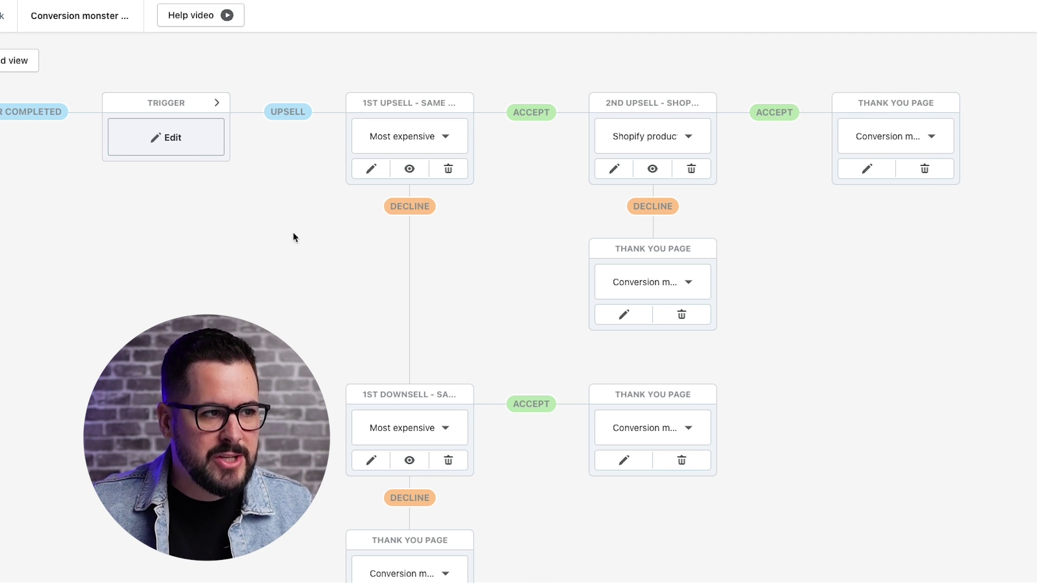
# Examine how the accept and decline paths connect the upsells, downsell and thank you pages in the Conversion monster funnel
pyautogui.scroll(-2, 324, 266)
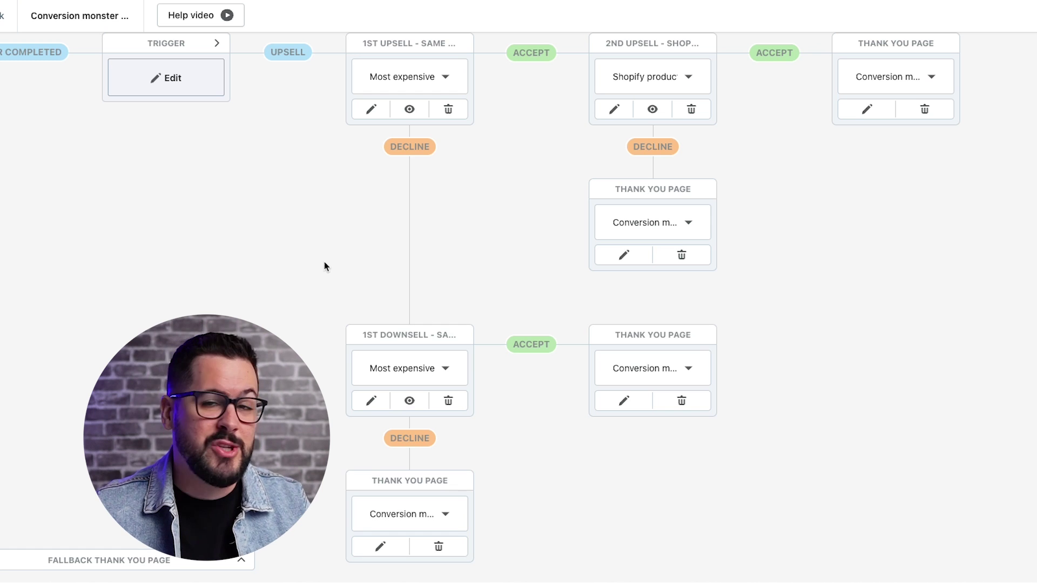
pyautogui.scroll(2, 336, 241)
pyautogui.scroll(-2, 382, 203)
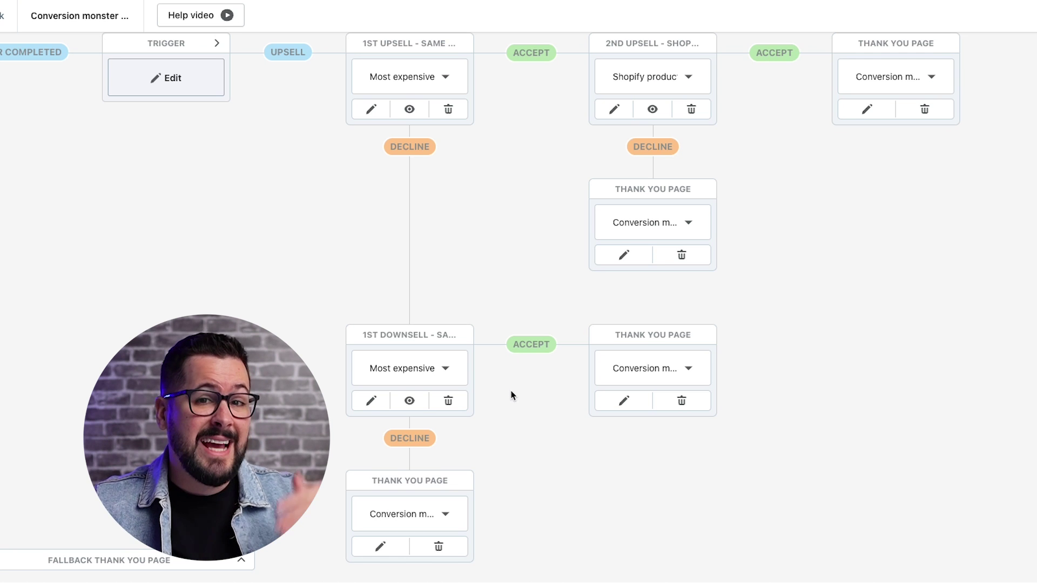
pyautogui.scroll(2, 498, 336)
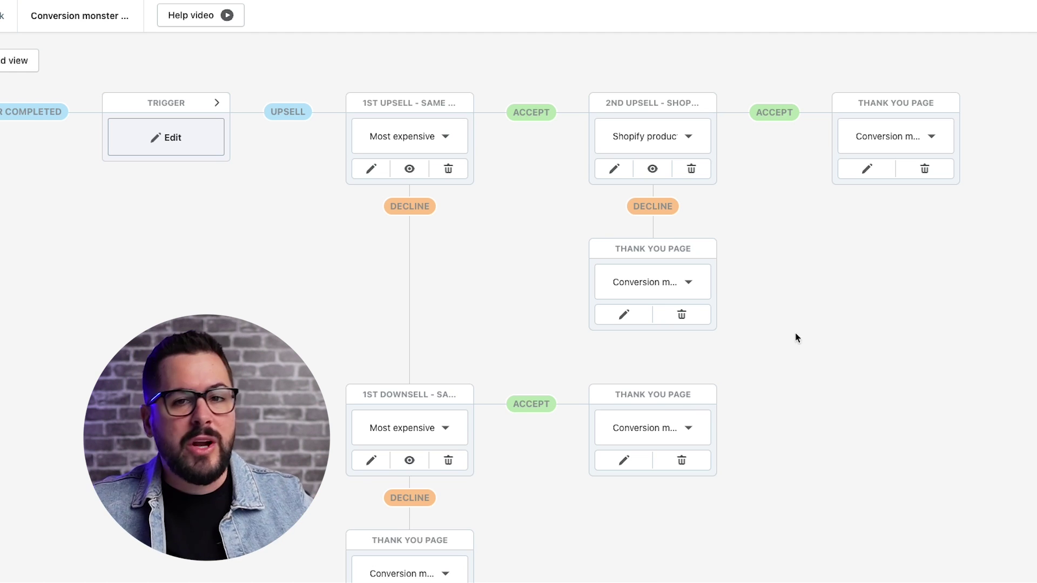
pyautogui.scroll(-2, 793, 324)
pyautogui.scroll(2, 792, 320)
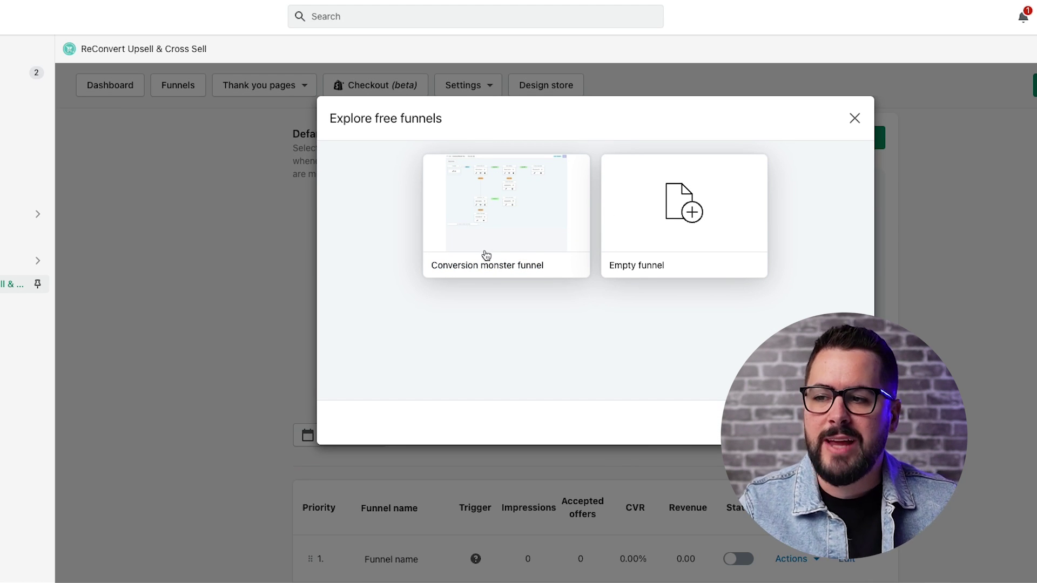
# Create a new funnel from the Empty funnel template and set its trigger category to Customer information
pyautogui.click(658, 270)
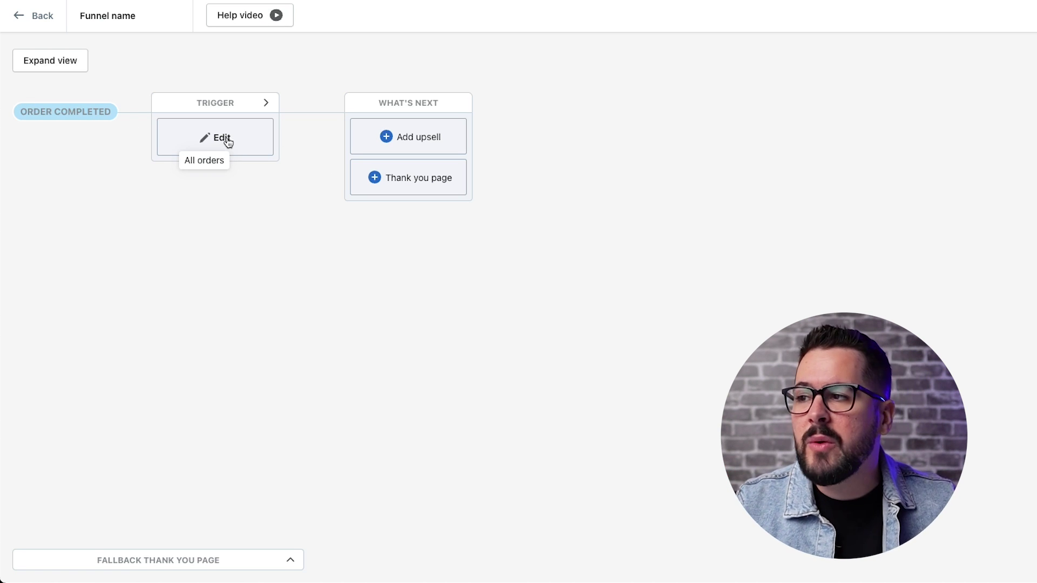
pyautogui.click(227, 140)
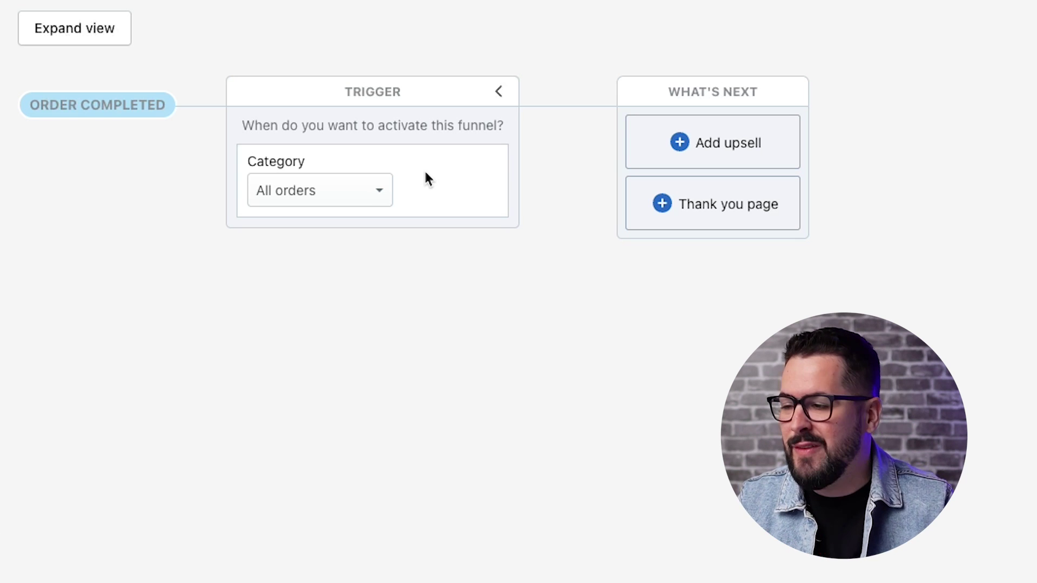
pyautogui.click(373, 193)
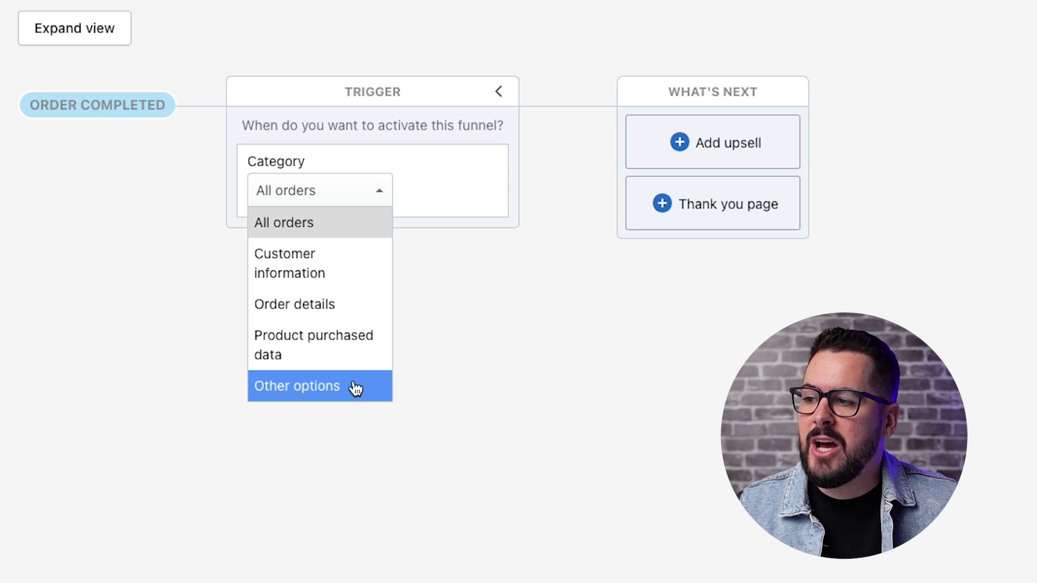
pyautogui.click(345, 270)
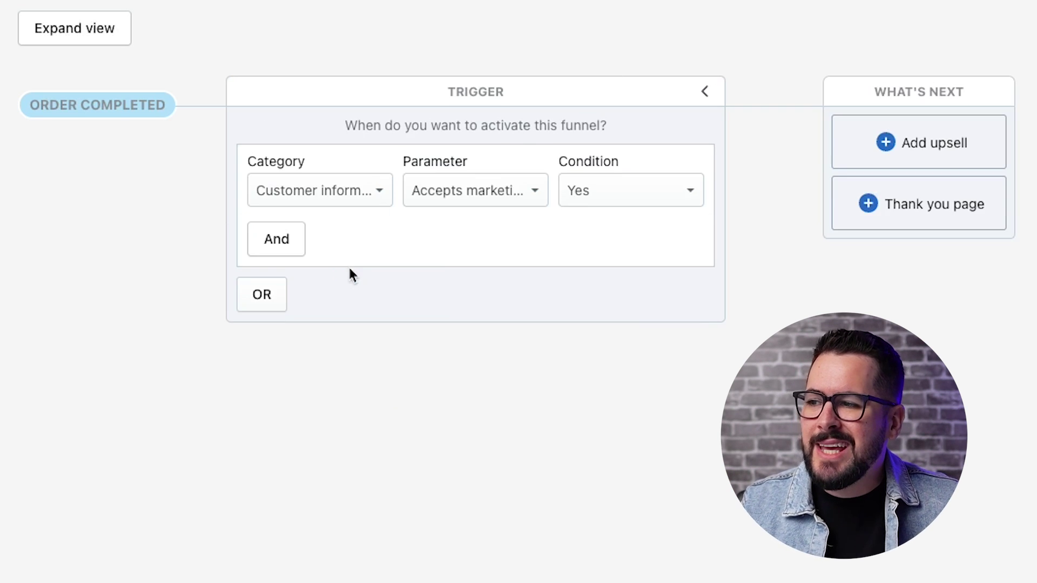
# Look through the customer information parameters and set the trigger parameter to First name
pyautogui.click(366, 192)
pyautogui.click(372, 192)
pyautogui.click(476, 193)
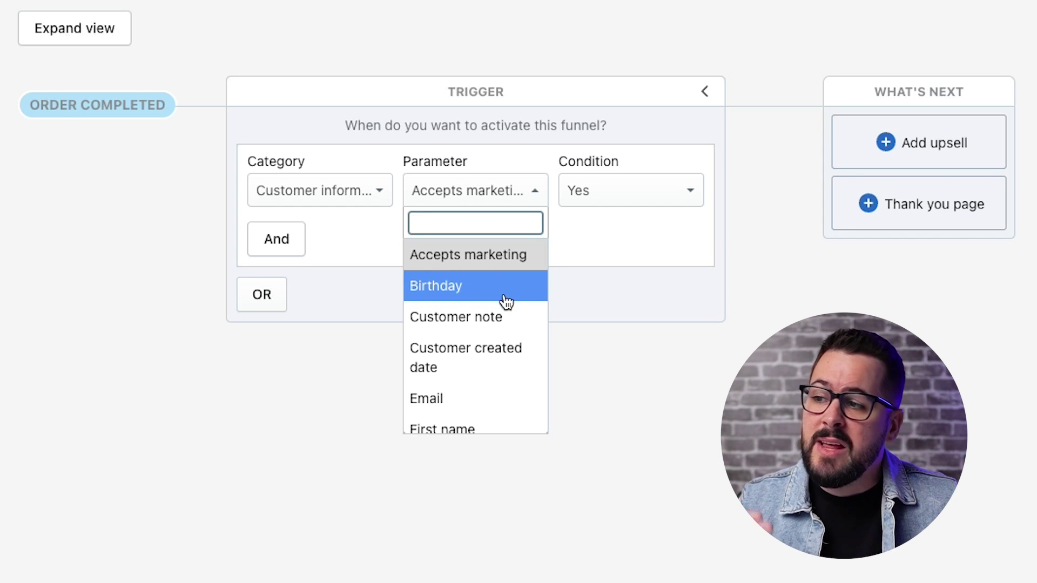
pyautogui.scroll(-5, 506, 301)
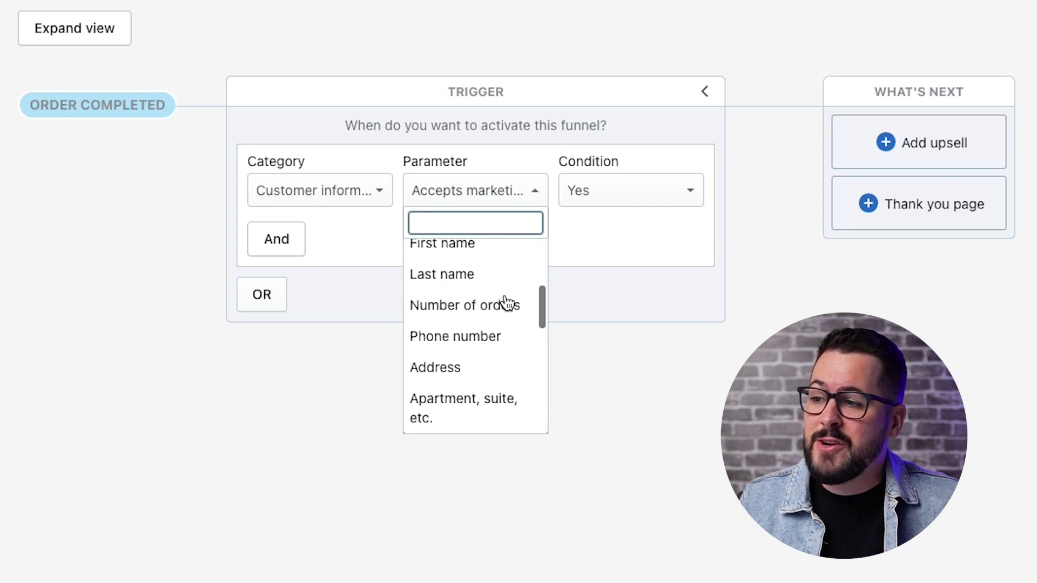
pyautogui.scroll(-4, 506, 303)
pyautogui.scroll(1, 497, 326)
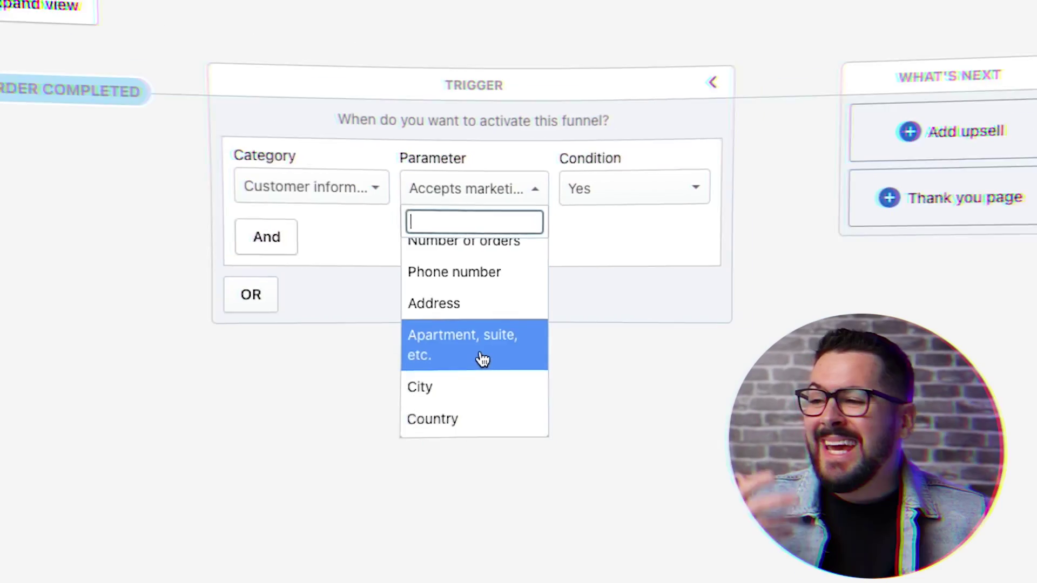
pyautogui.scroll(3, 481, 358)
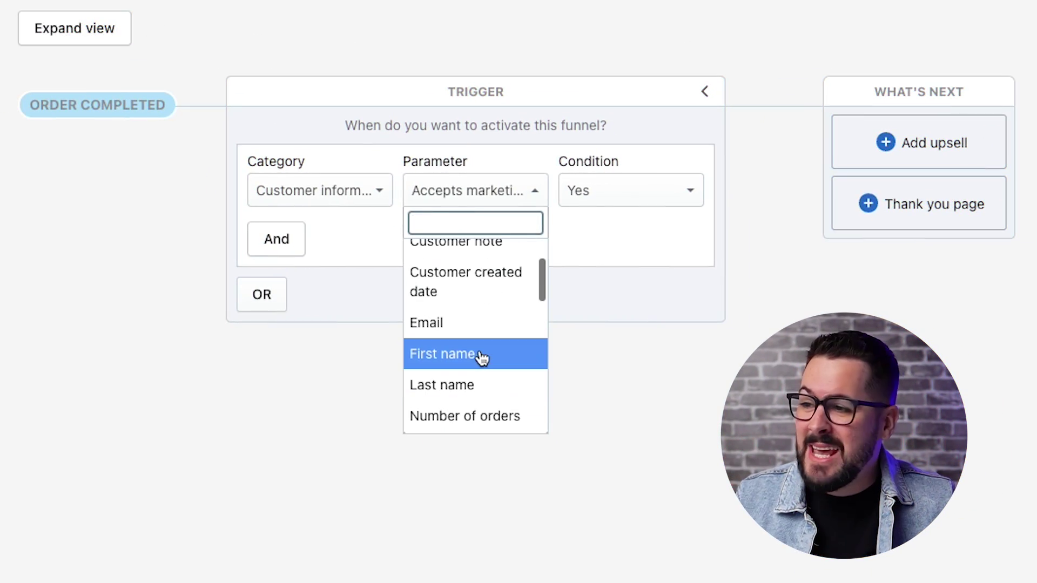
pyautogui.click(481, 356)
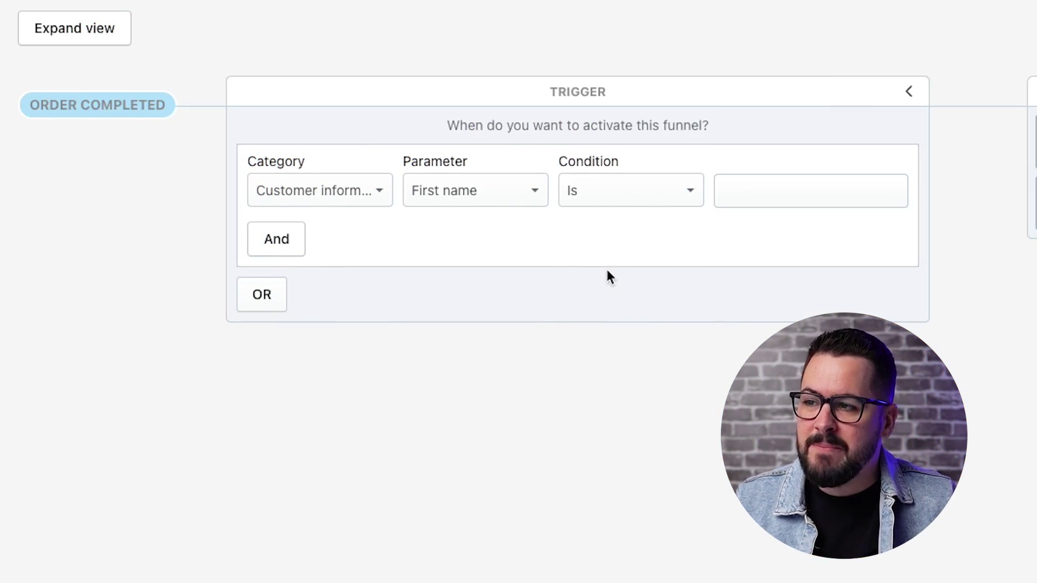
# Try a customer's first name as the value of the First name trigger condition
pyautogui.write('Joe')
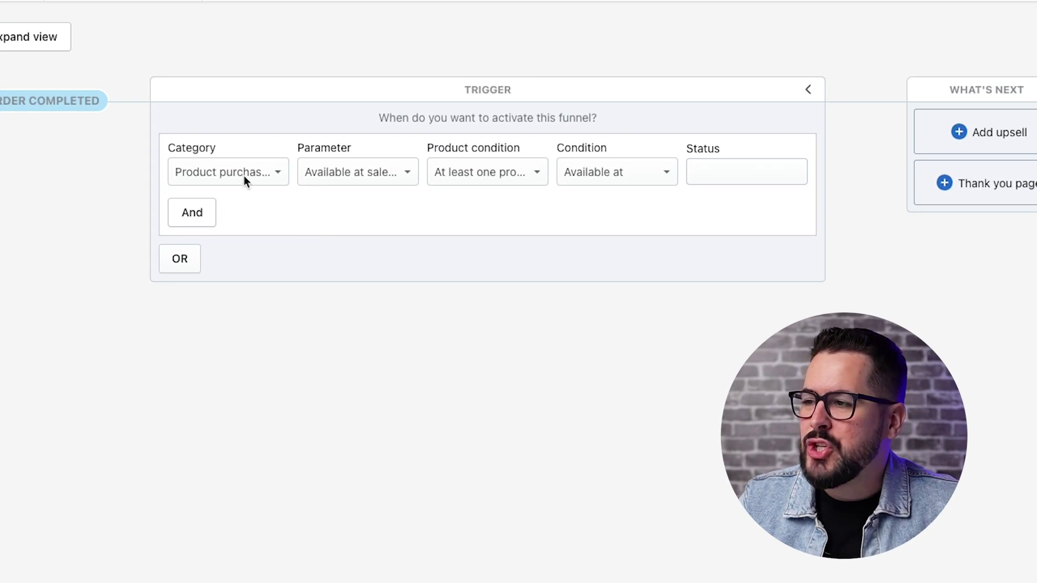
# Base the funnel trigger on the Product purchased data category with Product collection as the parameter
pyautogui.click(246, 173)
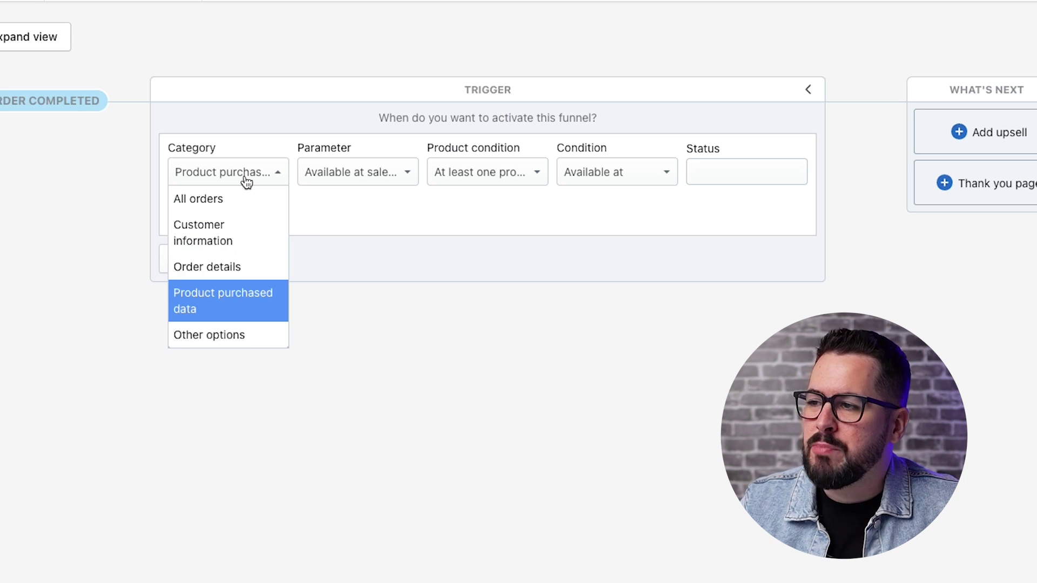
pyautogui.click(250, 178)
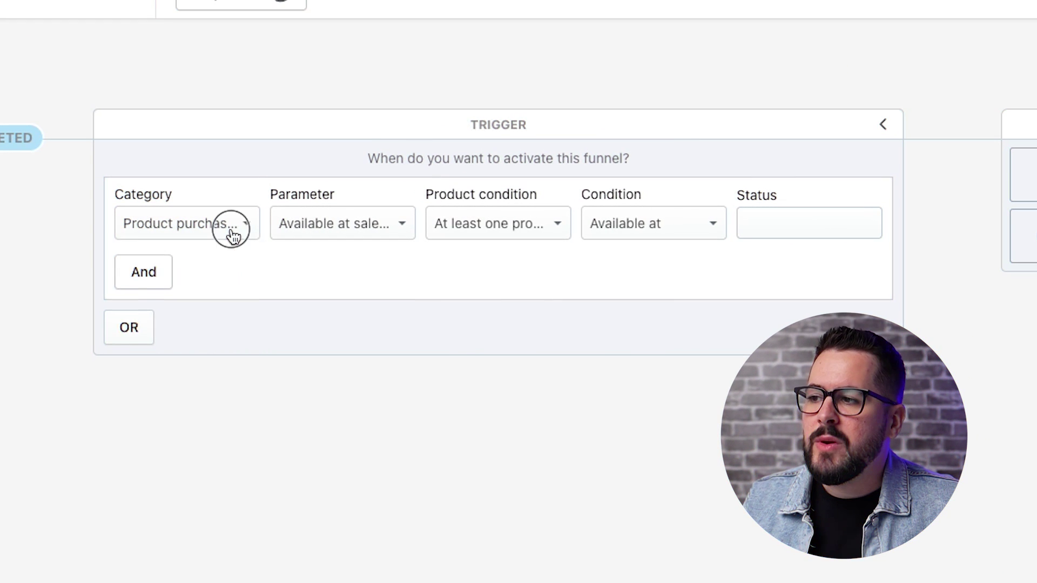
pyautogui.click(266, 180)
pyautogui.click(348, 173)
pyautogui.click(331, 224)
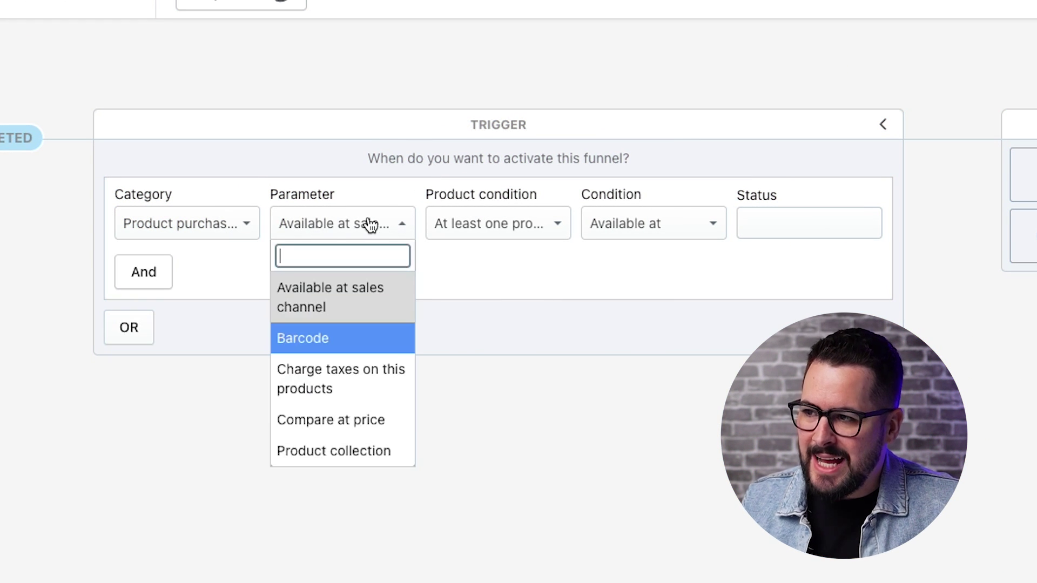
pyautogui.scroll(-2, 359, 347)
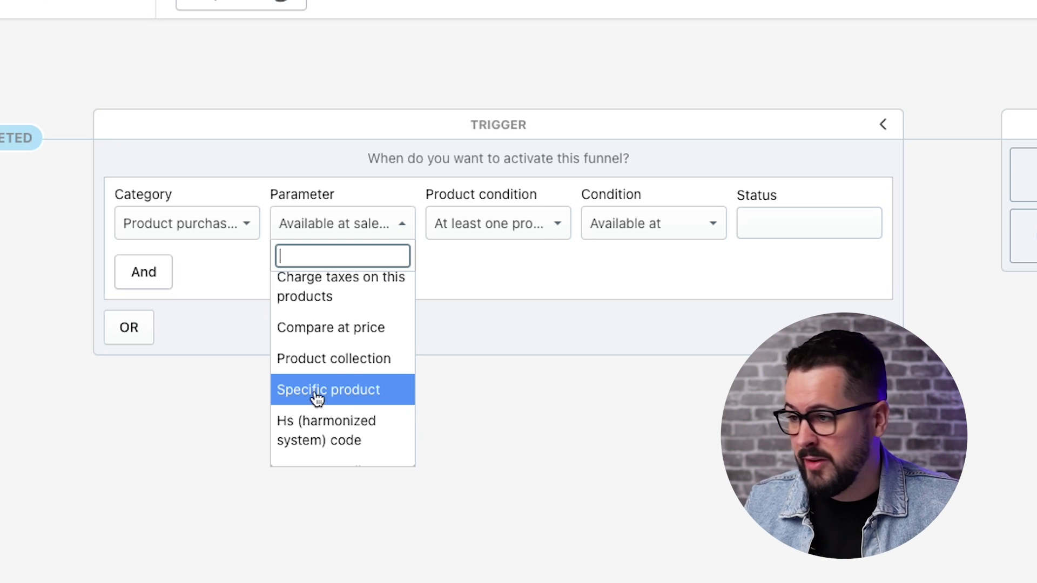
pyautogui.click(346, 366)
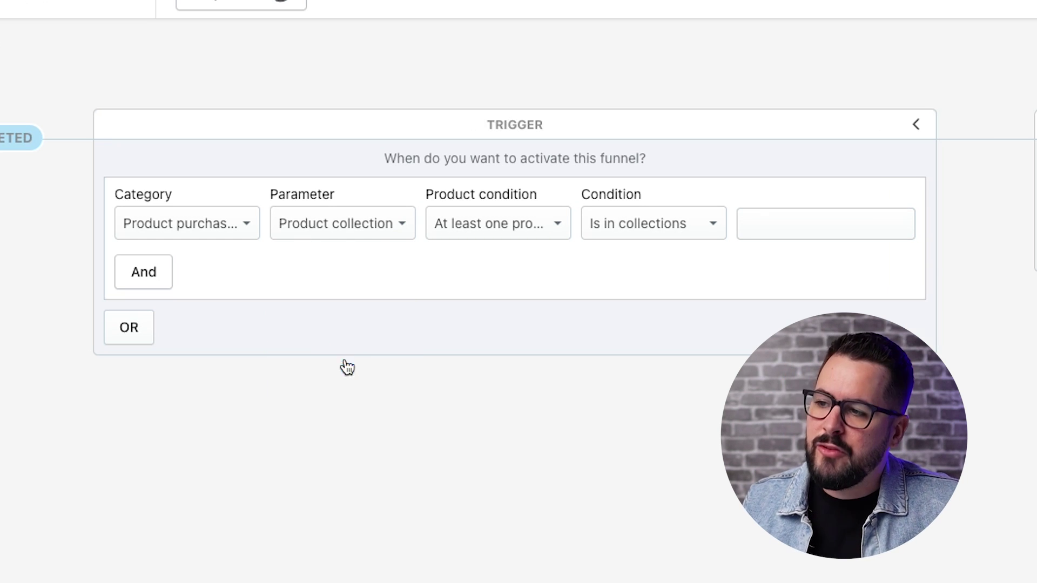
# Keep the conditions At least one product and Is in collections, and select the Tees collection for the trigger
pyautogui.click(533, 225)
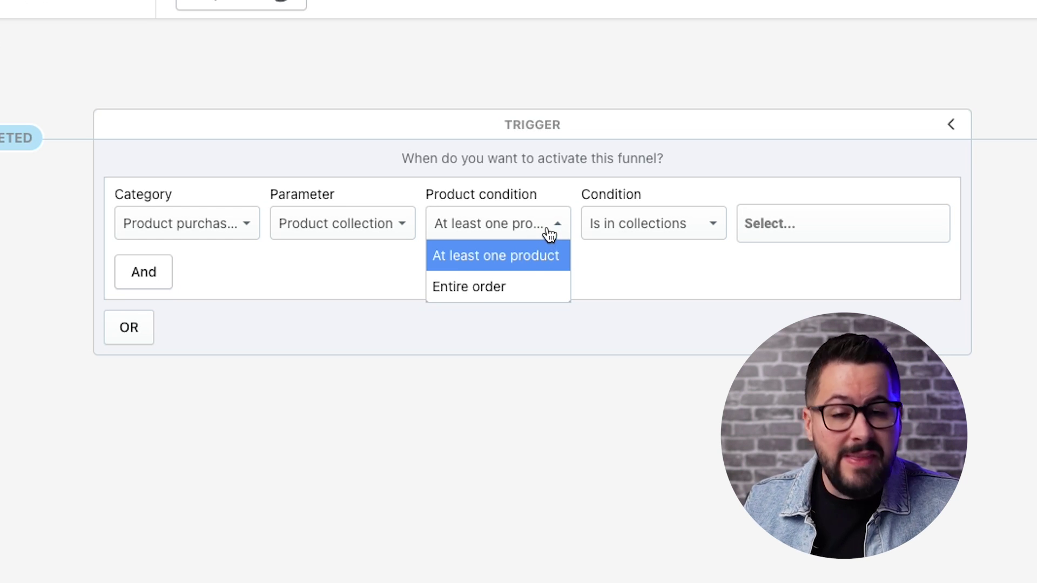
pyautogui.click(551, 235)
pyautogui.click(623, 233)
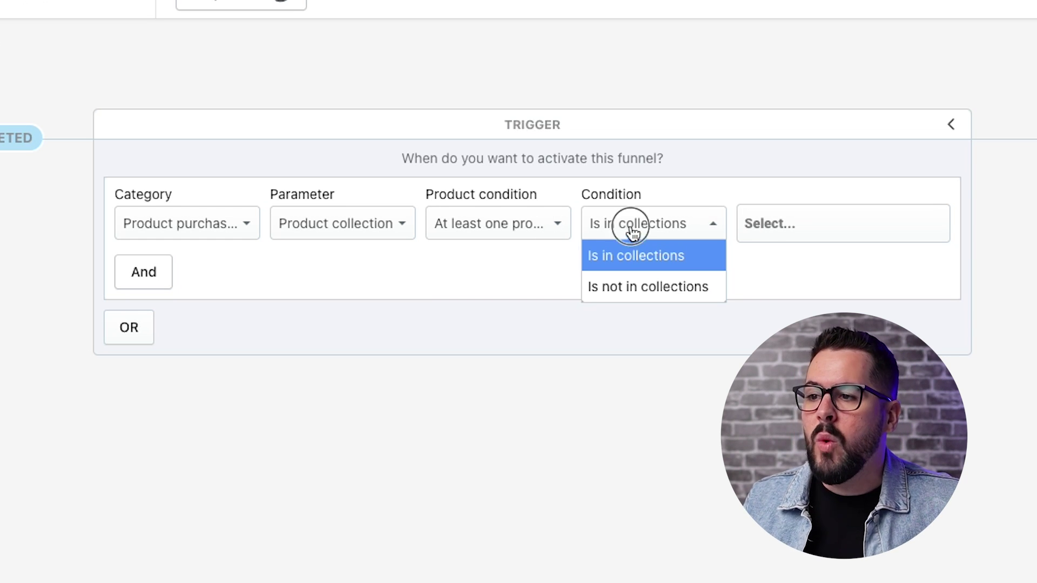
pyautogui.click(632, 254)
pyautogui.click(816, 215)
pyautogui.click(816, 315)
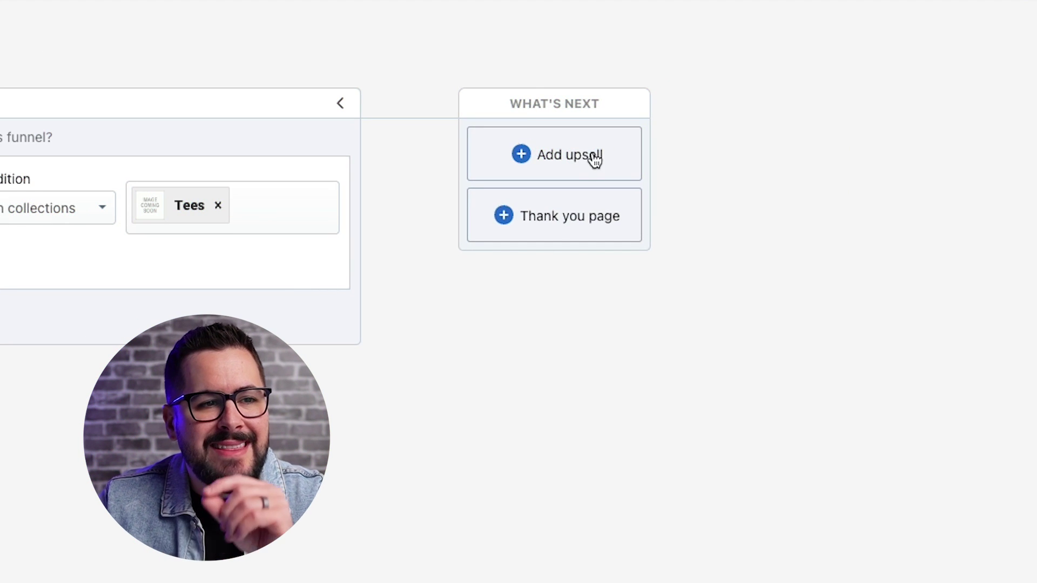
# Add an upsell after the trigger, create a new offer for it and look over its preview
pyautogui.click(792, 141)
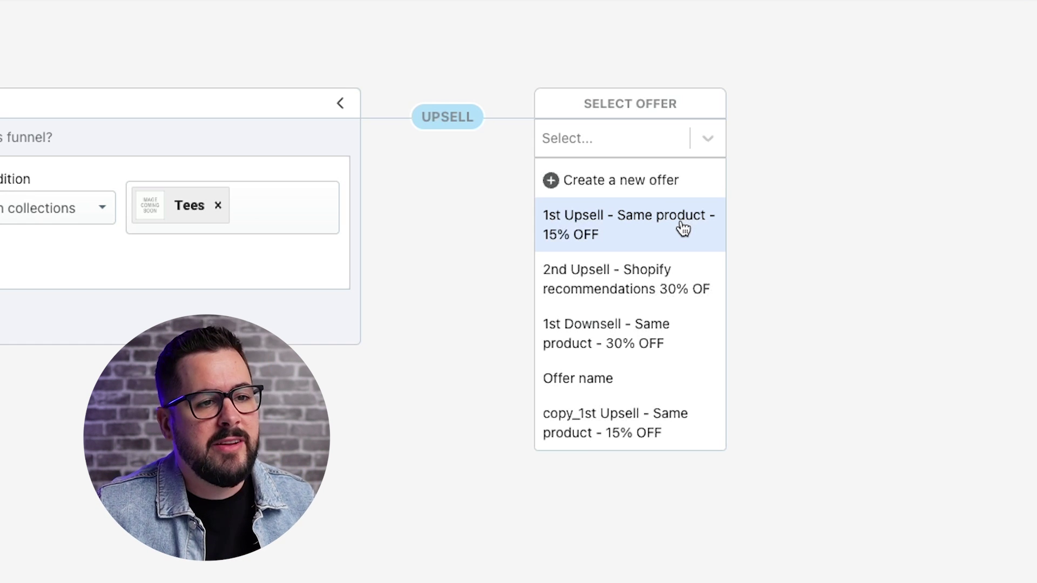
pyautogui.click(642, 190)
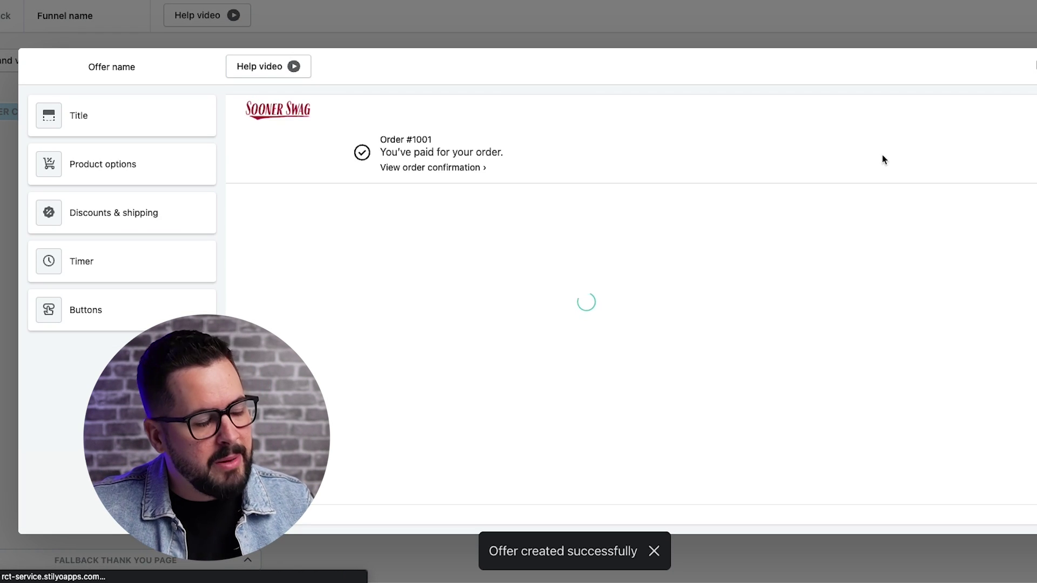
pyautogui.scroll(-3, 949, 203)
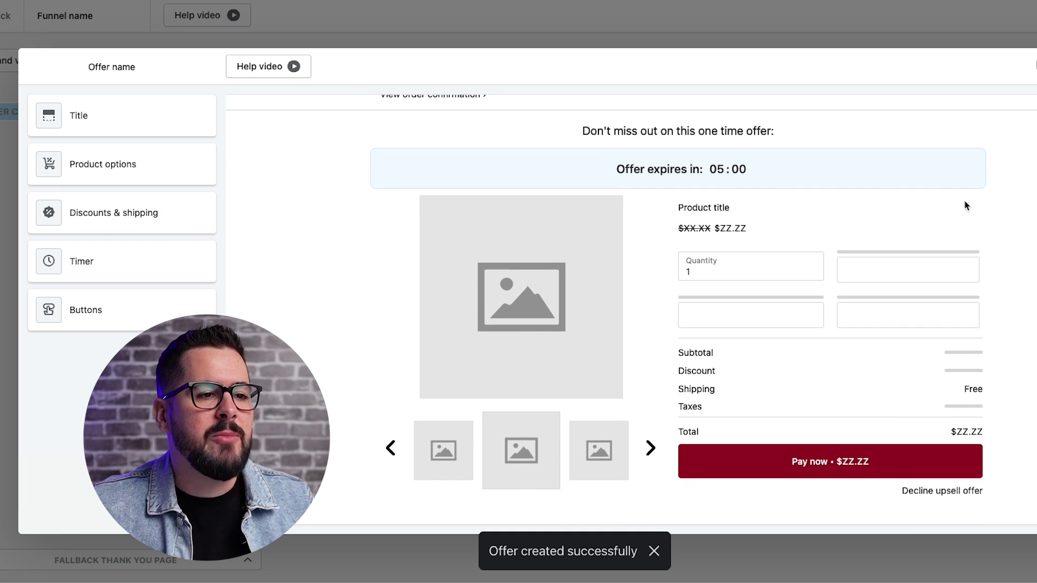
pyautogui.scroll(3, 1028, 216)
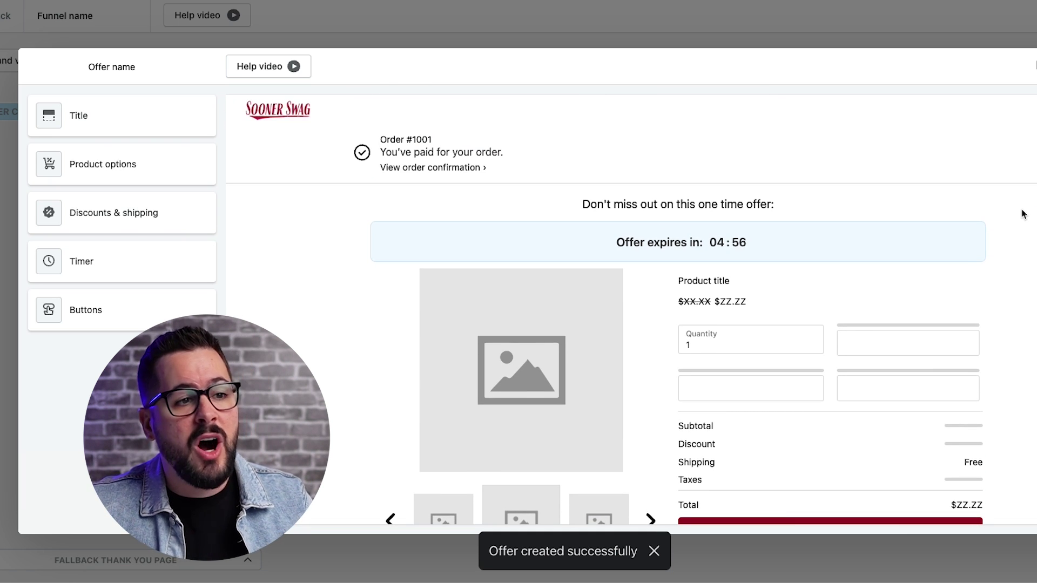
pyautogui.scroll(-2, 1025, 214)
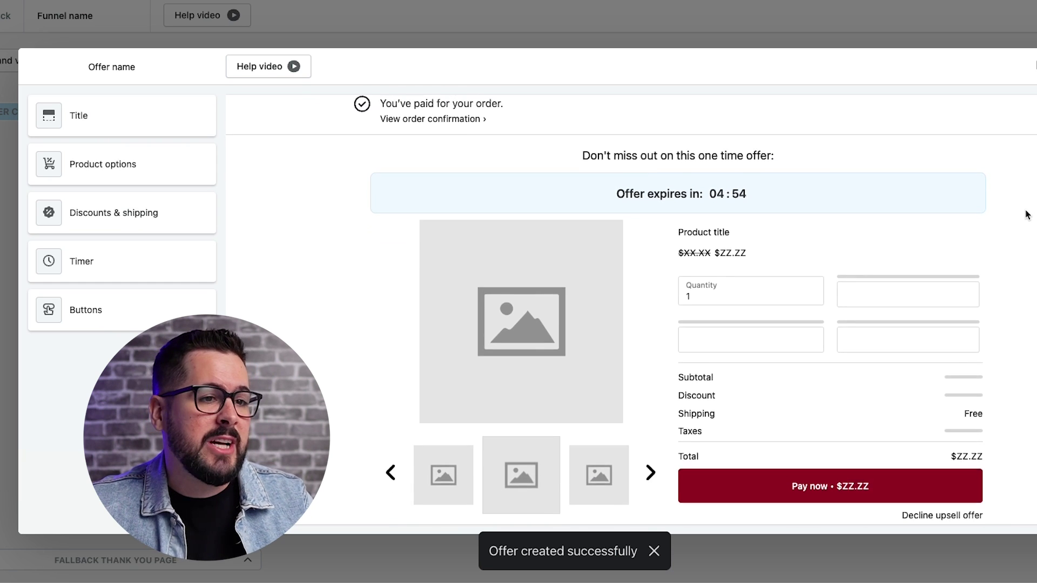
pyautogui.scroll(2, 1026, 214)
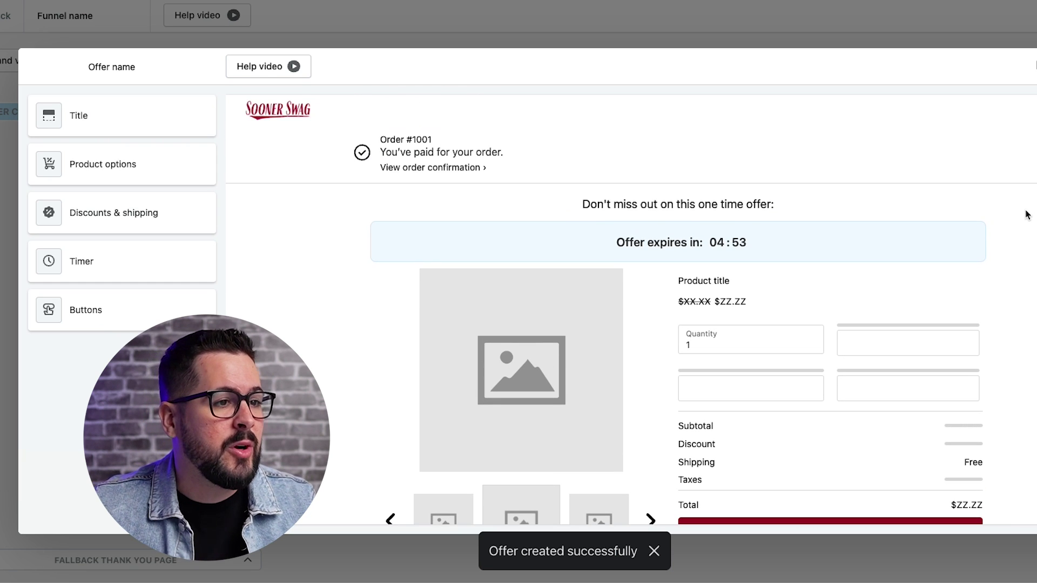
# Examine the new offer's title settings and its product options for product selection, layout, images and order summary
pyautogui.click(115, 124)
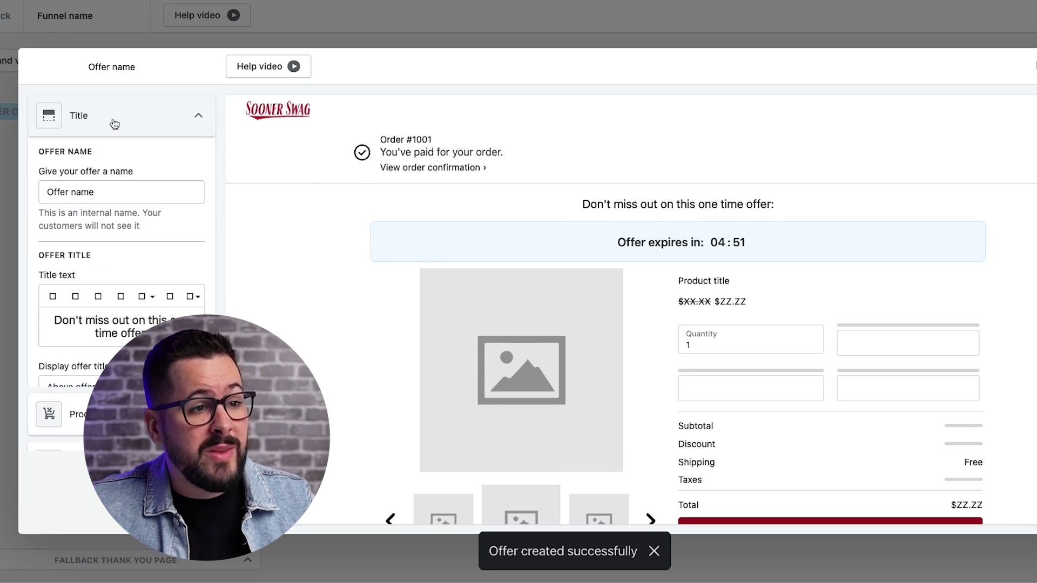
pyautogui.click(194, 126)
pyautogui.click(169, 174)
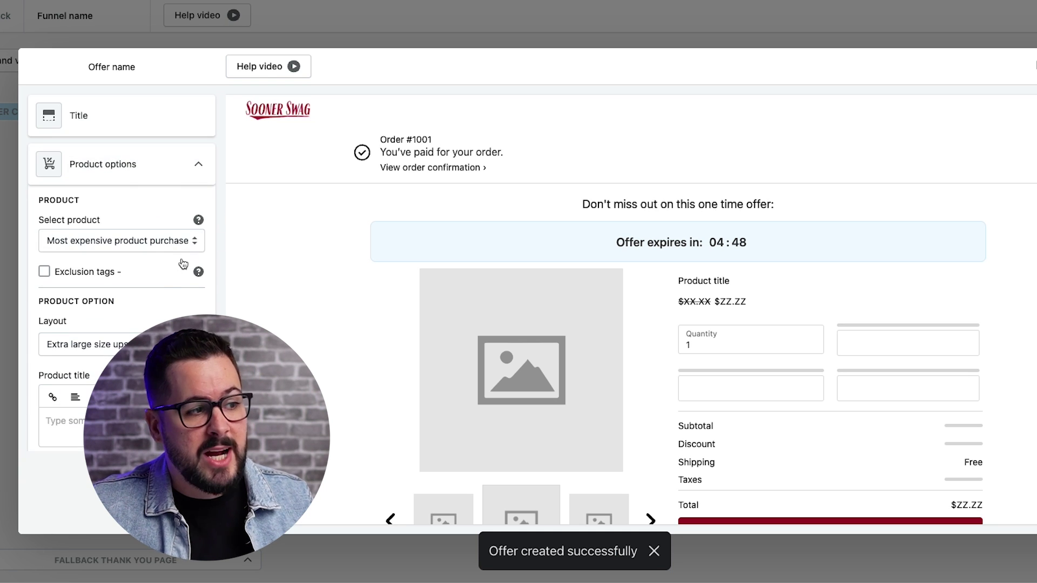
pyautogui.scroll(-2, 162, 284)
pyautogui.scroll(-3, 162, 281)
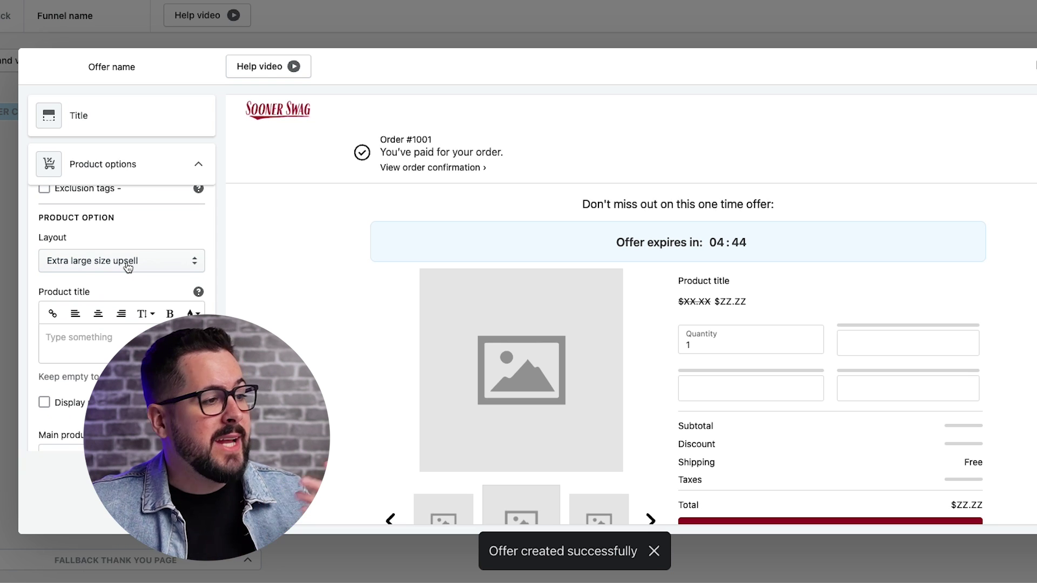
pyautogui.scroll(-8, 140, 265)
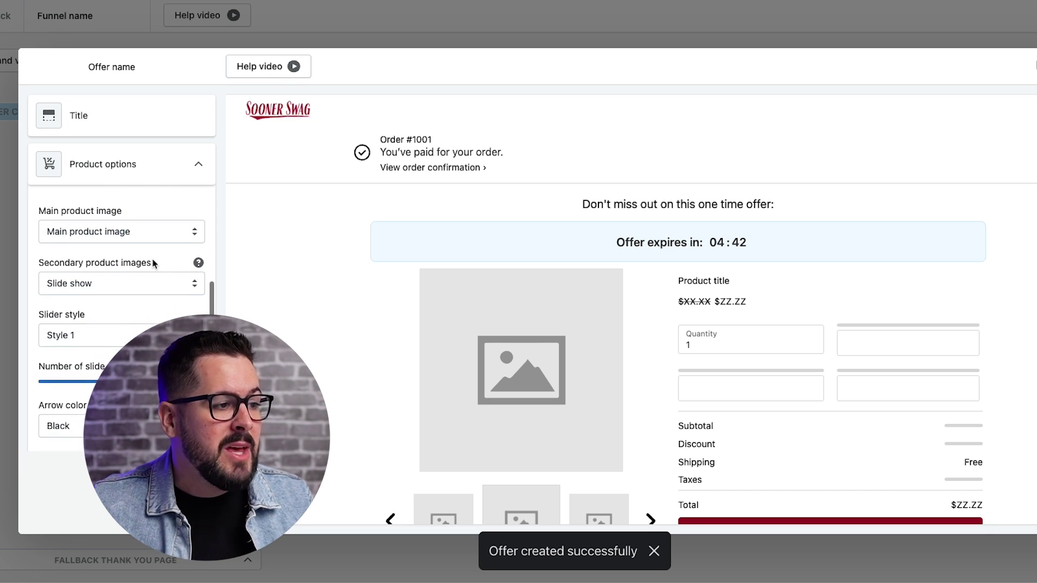
pyautogui.scroll(-8, 153, 267)
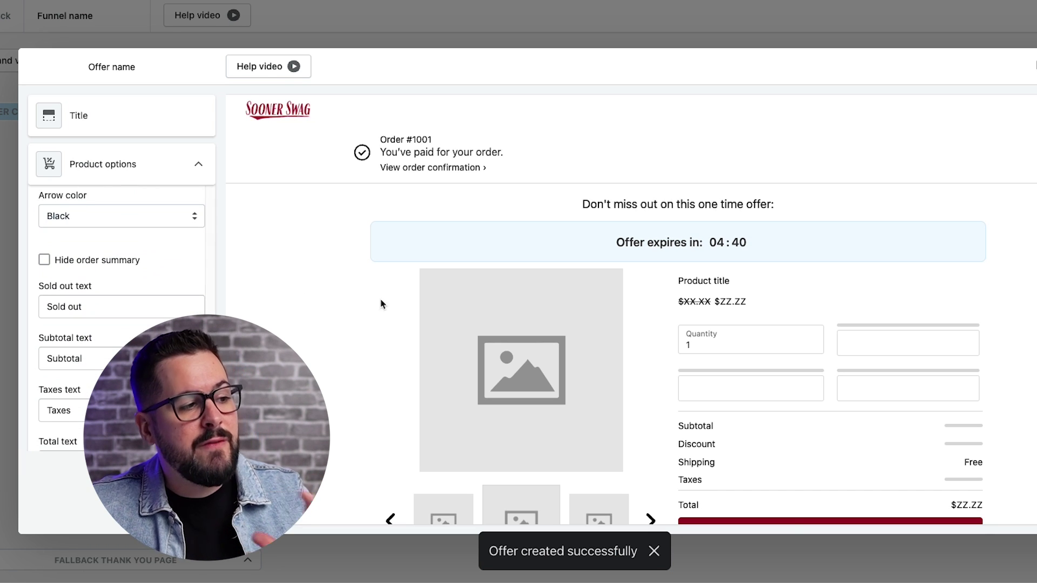
pyautogui.scroll(-3, 378, 297)
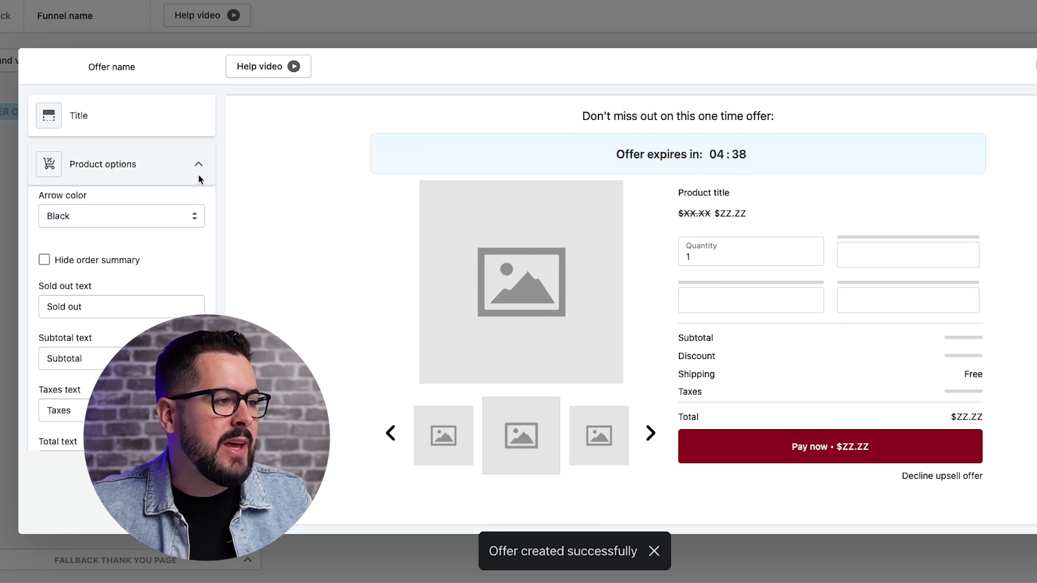
pyautogui.click(198, 174)
# Examine the offer's discount, shipping and product price settings
pyautogui.click(244, 204)
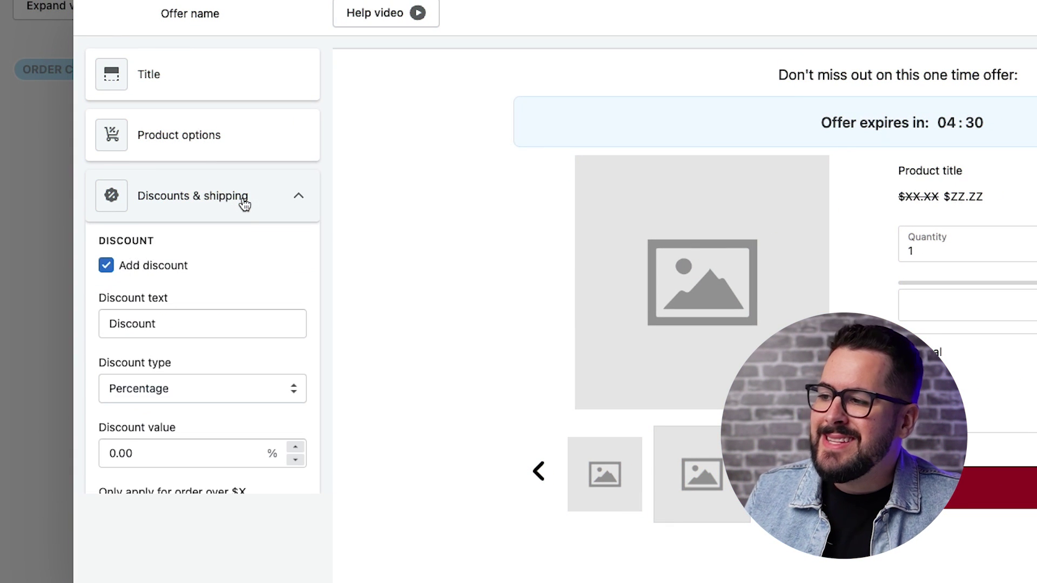
pyautogui.scroll(-2, 243, 227)
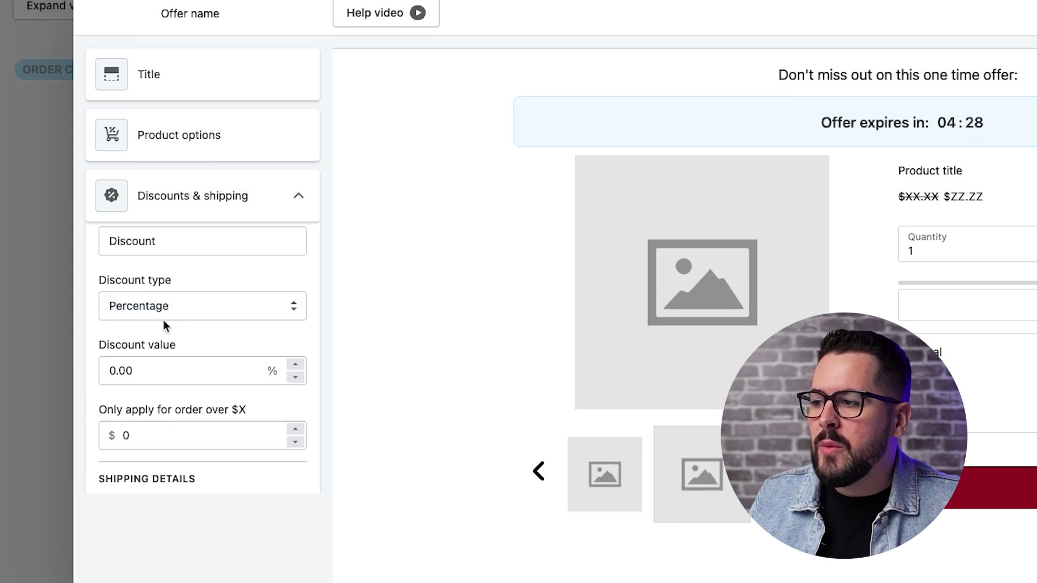
pyautogui.scroll(2, 169, 355)
pyautogui.scroll(-5, 168, 355)
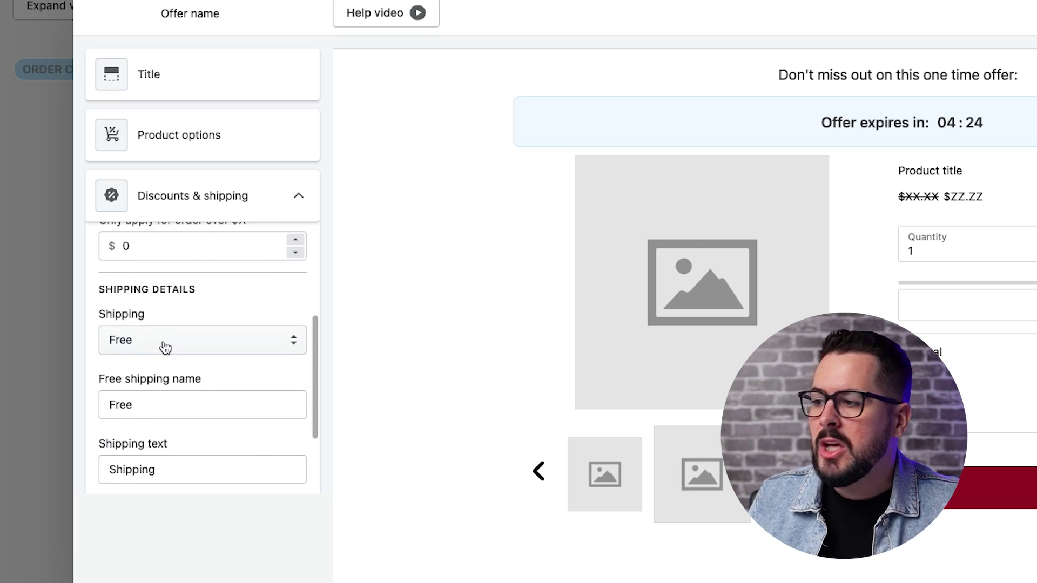
pyautogui.scroll(-4, 168, 351)
pyautogui.scroll(-5, 166, 348)
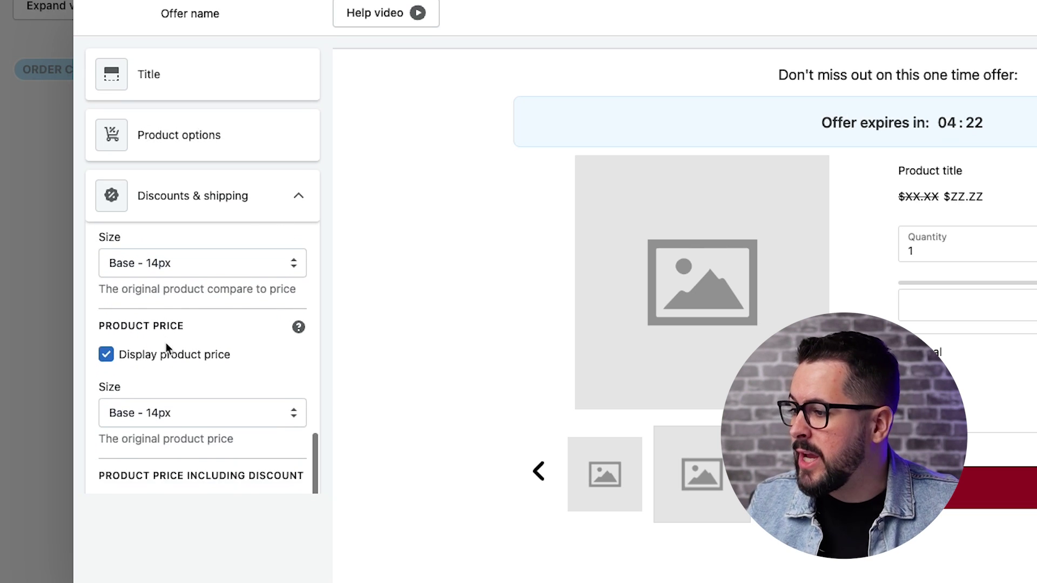
pyautogui.click(294, 196)
# Check the offer's timer color and duration settings, and open its button settings
pyautogui.click(216, 266)
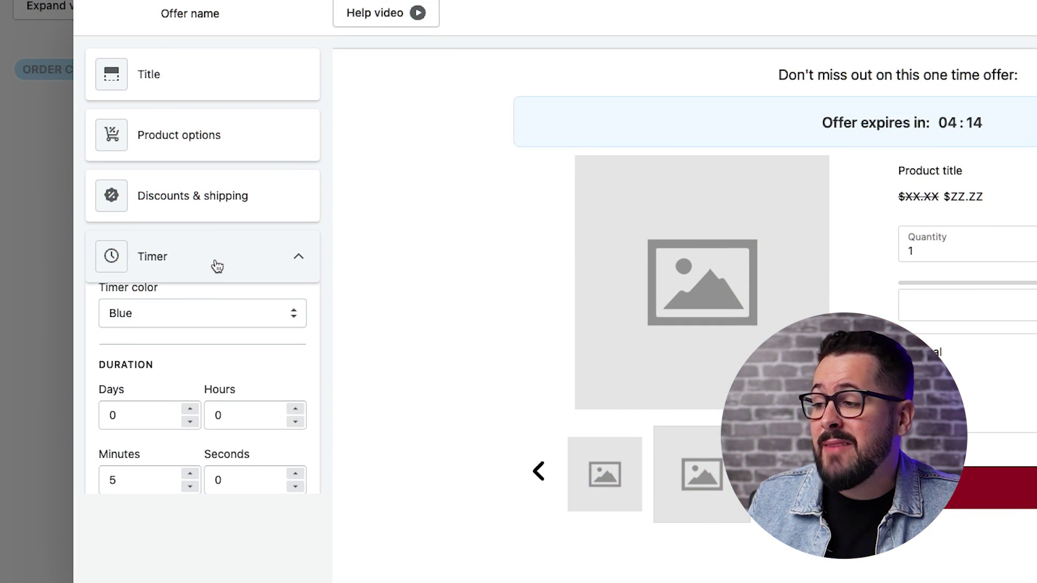
pyautogui.click(218, 264)
pyautogui.click(233, 316)
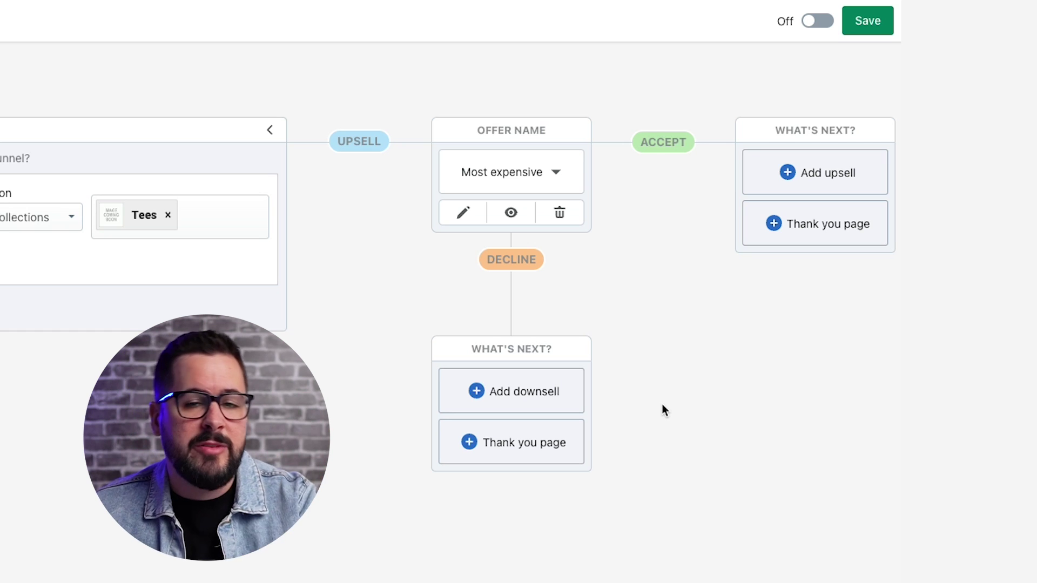
# Add a thank you page to the upsell's accept path and choose to create a new one
pyautogui.click(789, 241)
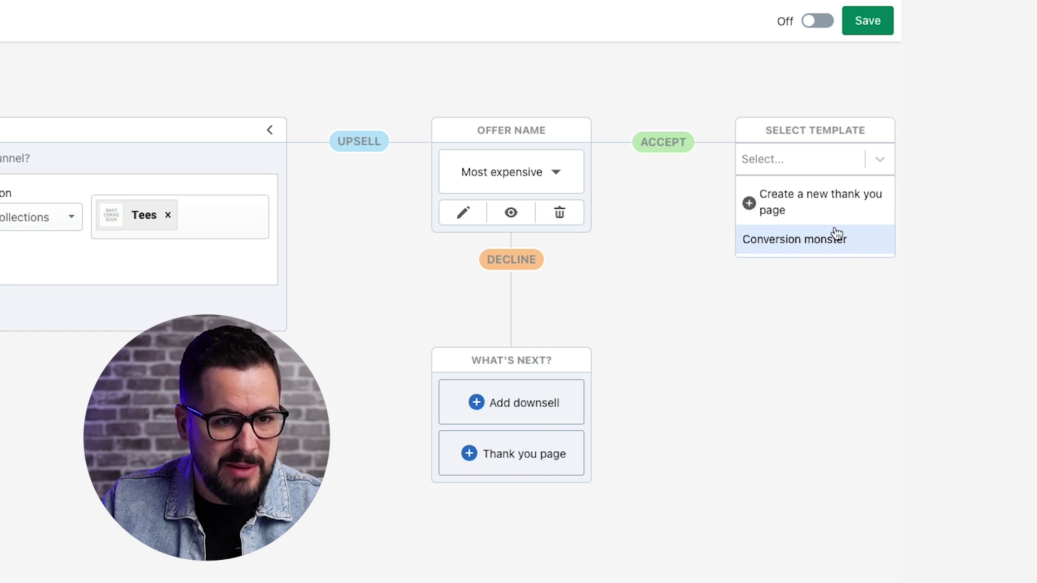
pyautogui.click(835, 211)
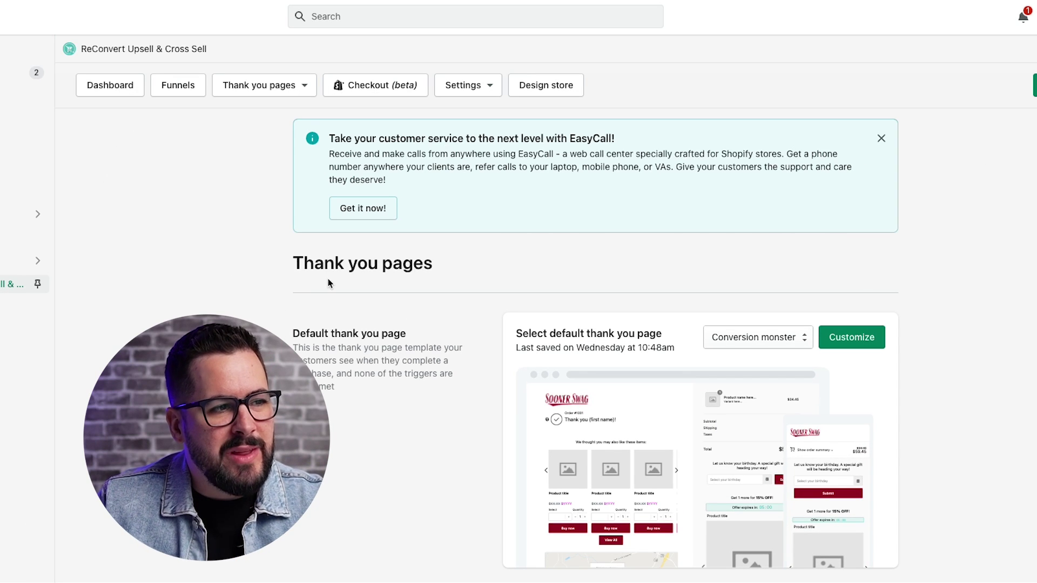
# Create a new thank you page named Test from the Empty template on the Thank you pages overview
pyautogui.scroll(-1, 326, 293)
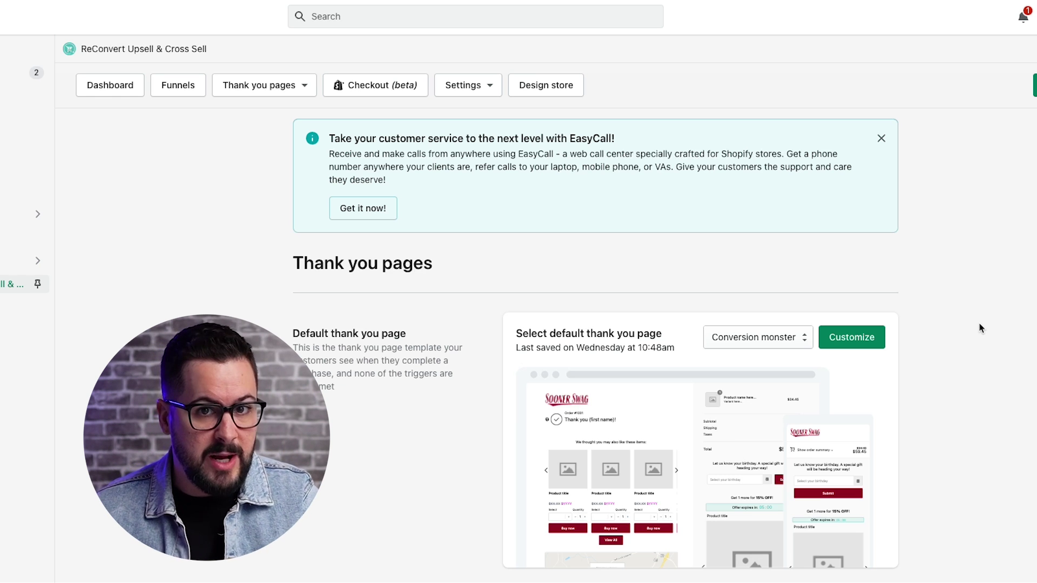
pyautogui.scroll(-5, 979, 326)
pyautogui.click(864, 359)
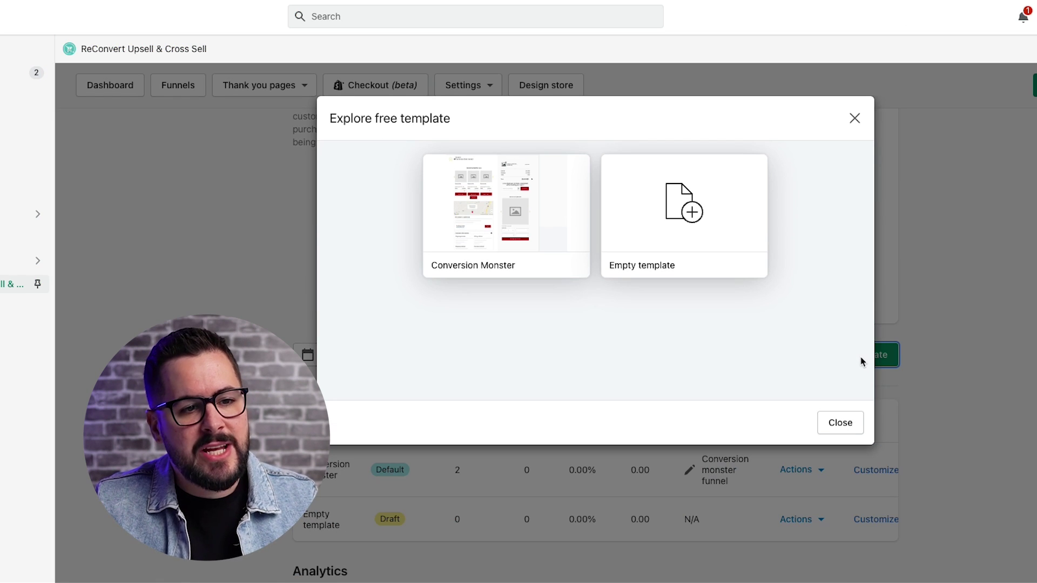
pyautogui.click(694, 224)
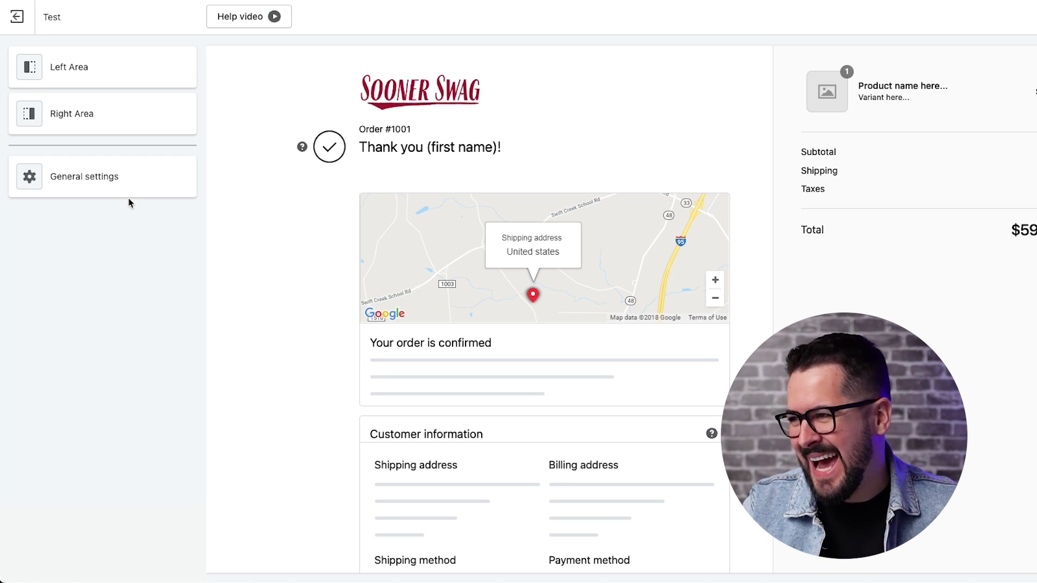
# Open the Test page's general settings and look over the thank you page preview
pyautogui.click(101, 182)
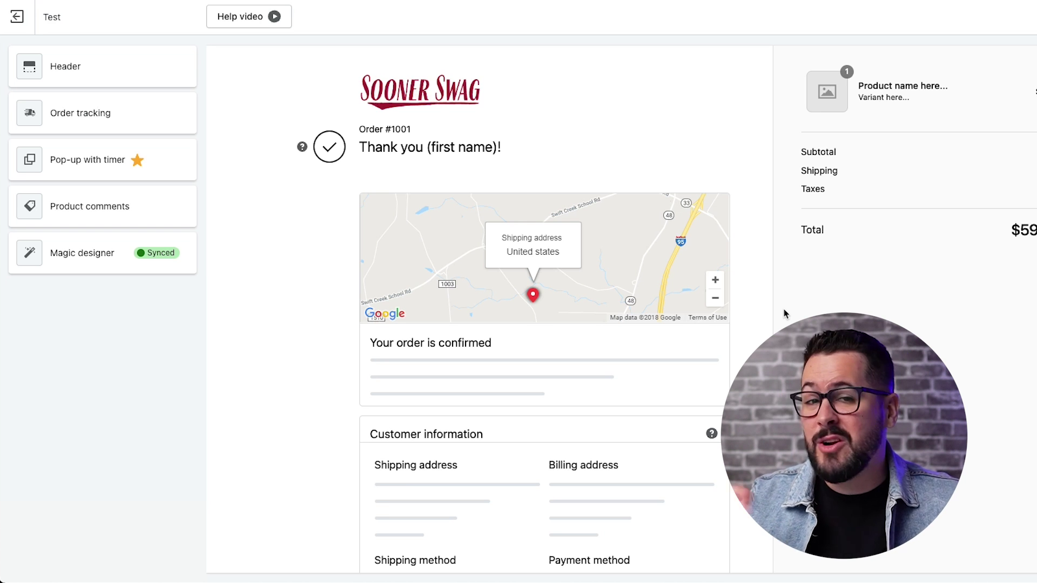
pyautogui.scroll(-3, 784, 313)
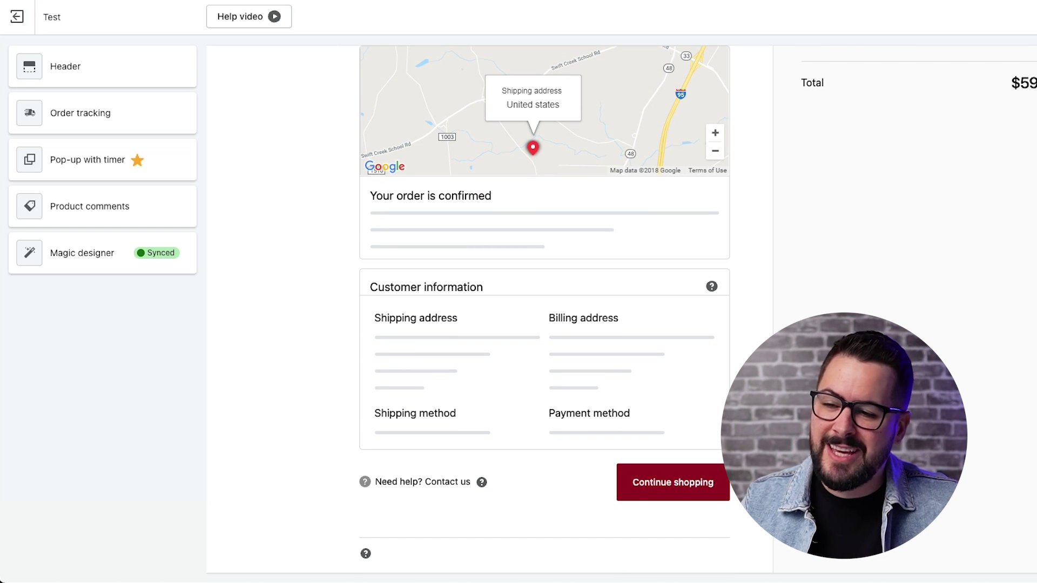
pyautogui.scroll(3, 489, 308)
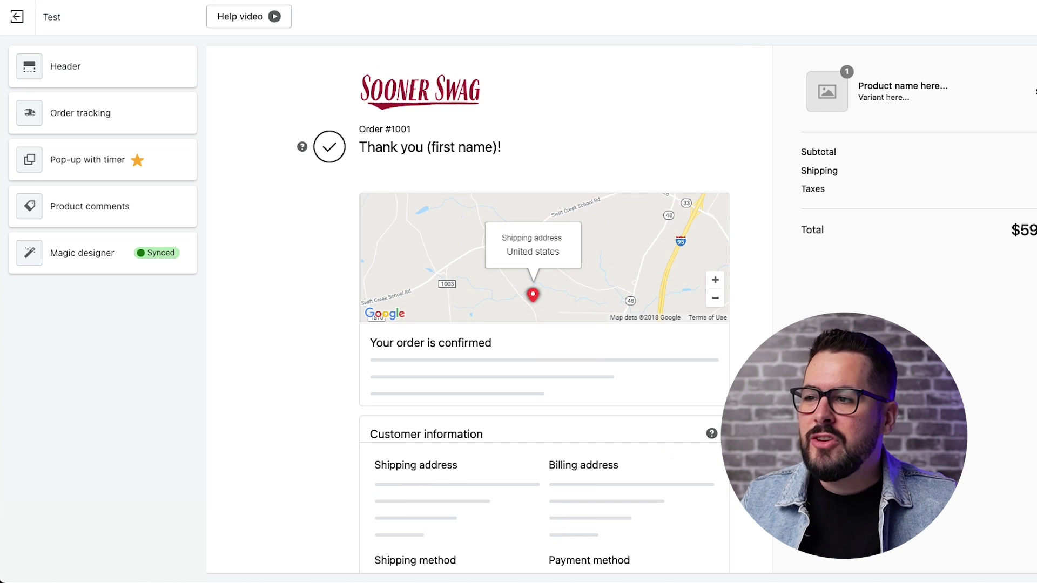
# Look through the Test page preview from the header down to the Continue shopping button
pyautogui.scroll(-3, 489, 308)
pyautogui.scroll(3, 490, 308)
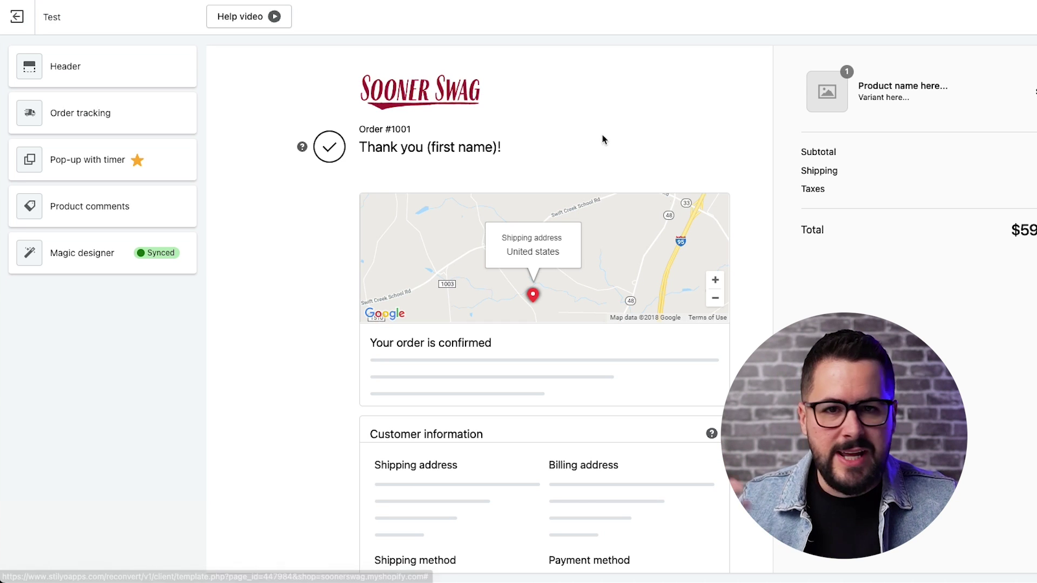
pyautogui.scroll(-3, 727, 255)
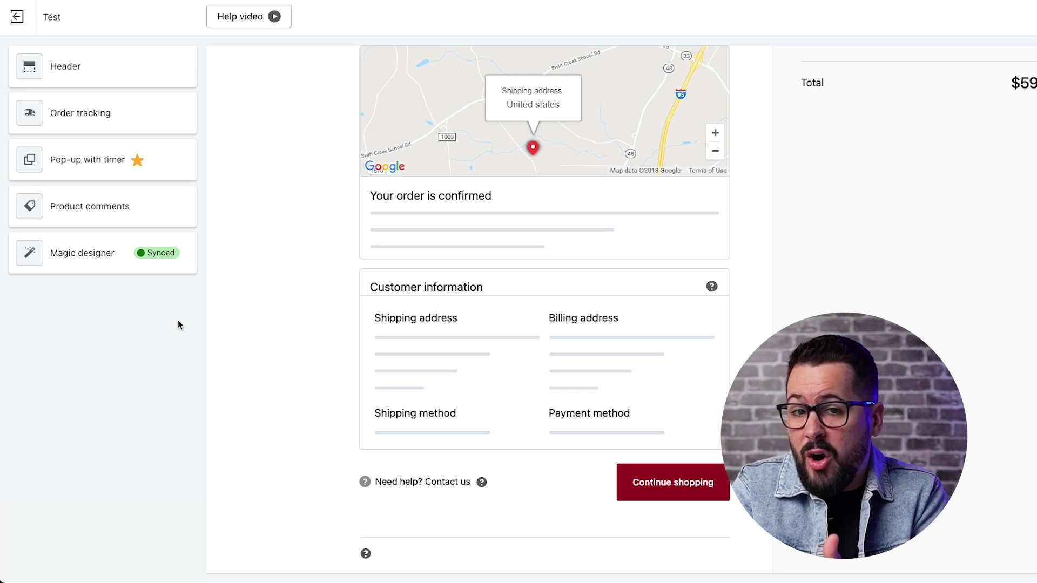
pyautogui.scroll(3, 752, 301)
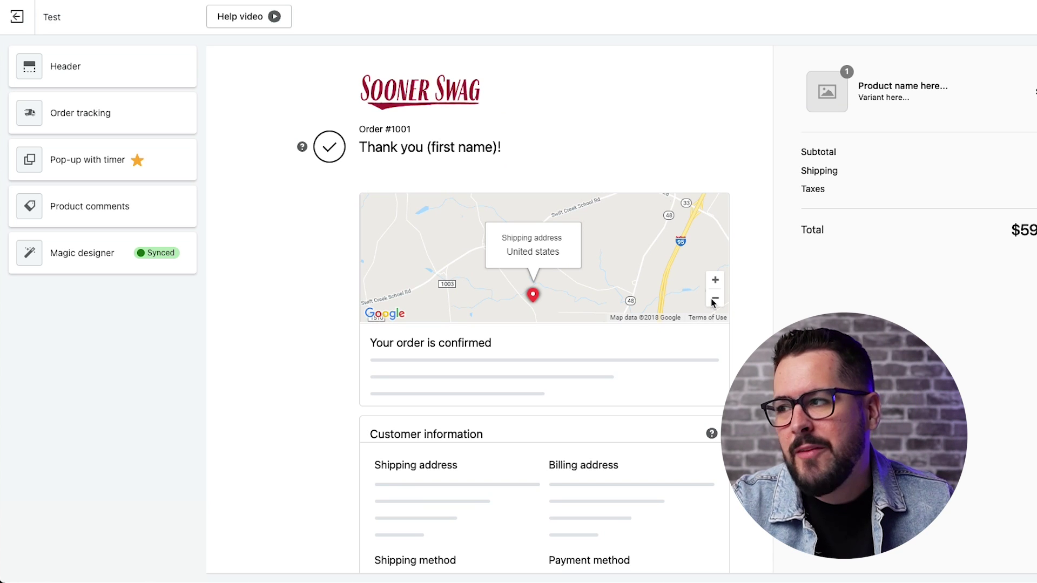
# Leave the general settings and review the section types that can be added to the page's Left Area
pyautogui.click(16, 17)
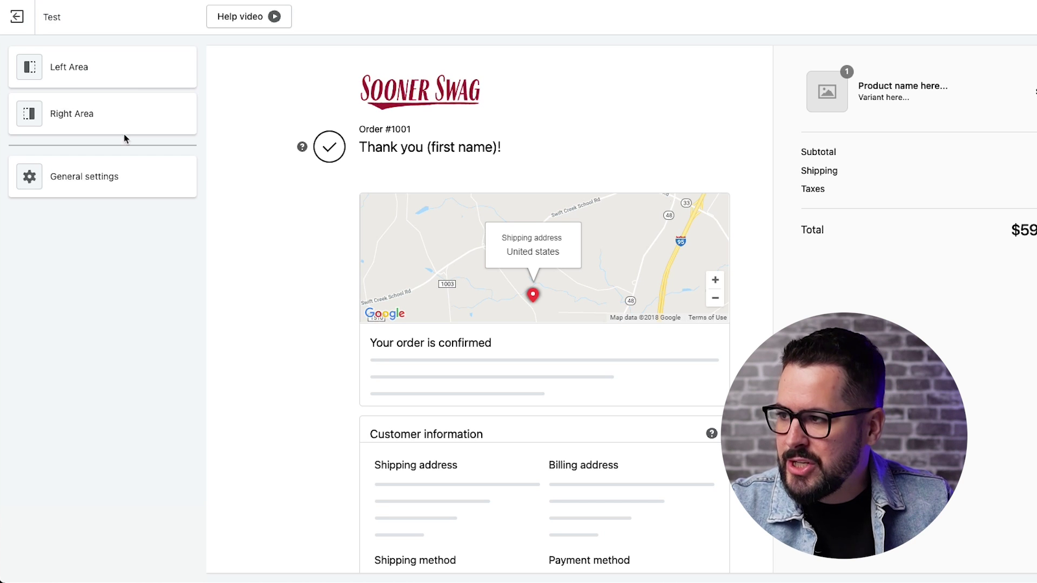
pyautogui.click(132, 78)
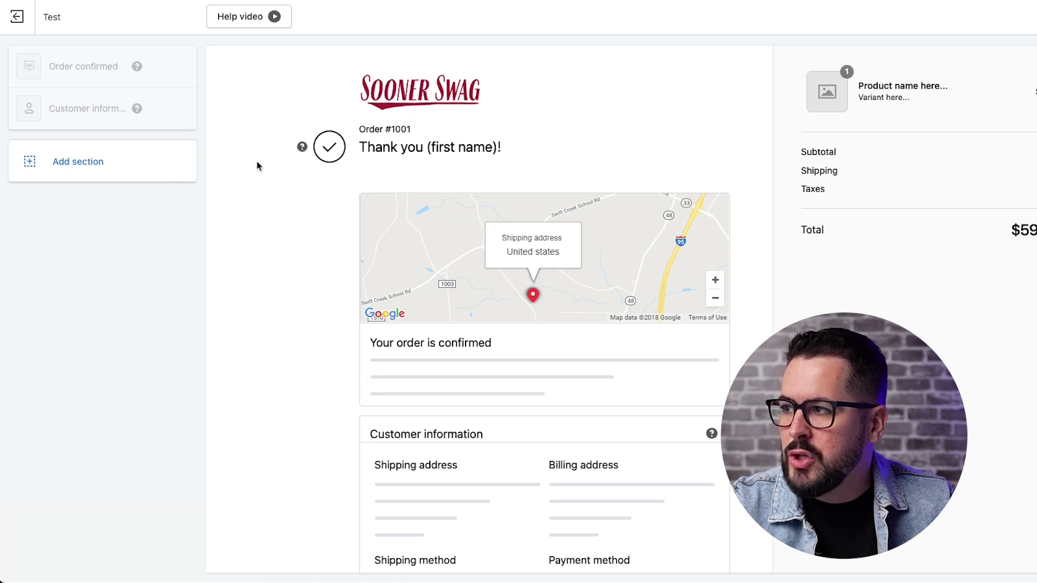
pyautogui.click(86, 164)
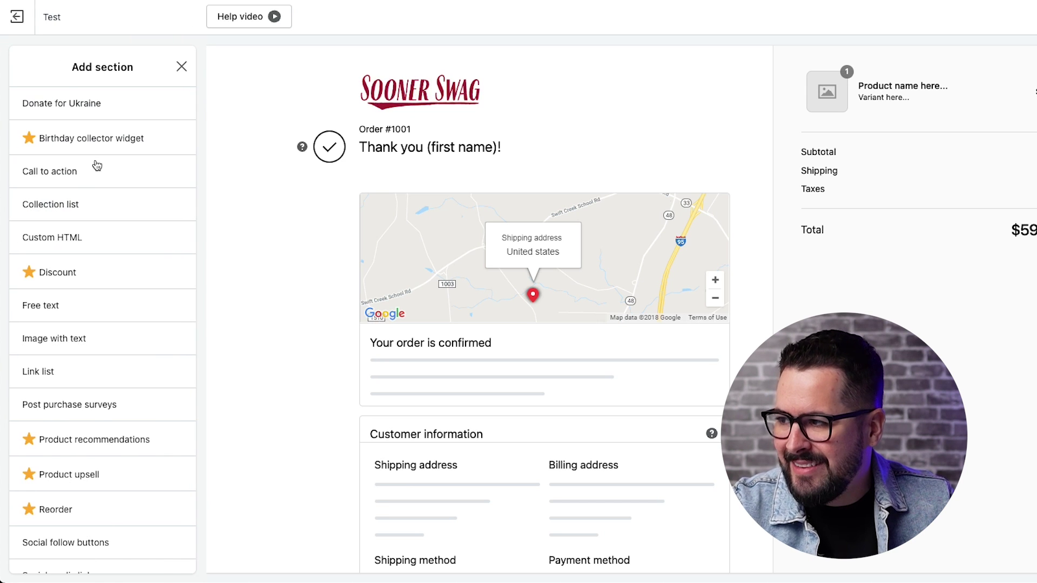
pyautogui.scroll(-3, 97, 164)
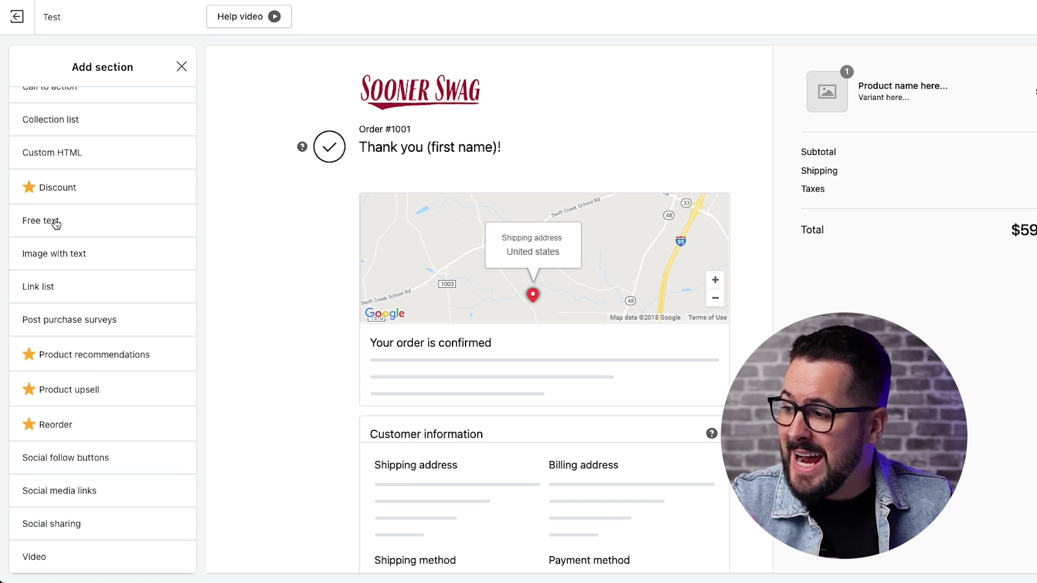
pyautogui.scroll(1, 56, 223)
pyautogui.scroll(2, 74, 225)
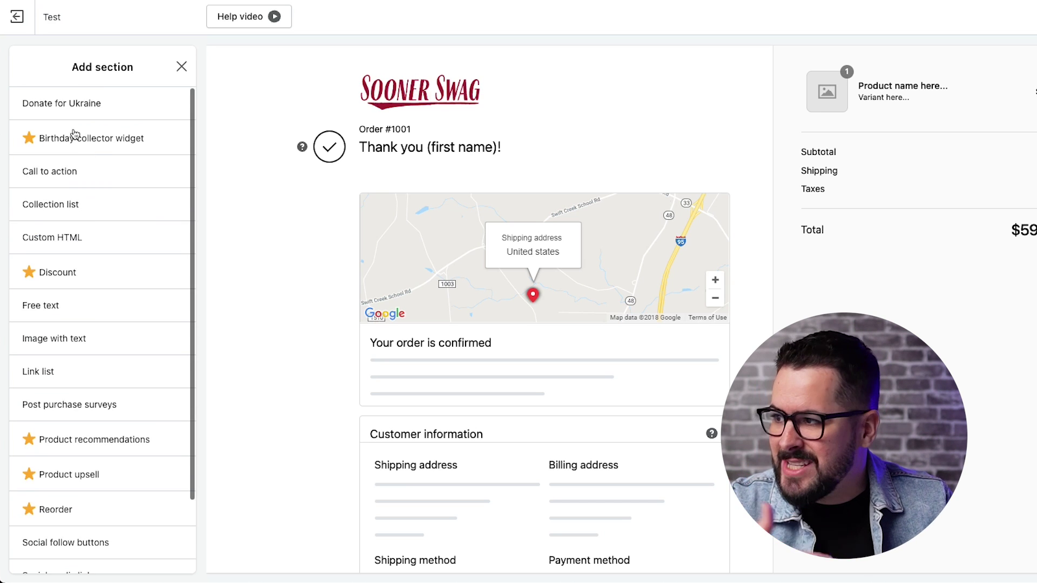
pyautogui.click(180, 67)
# Review the section types that can be added to the page's Right Area and return to the page overview
pyautogui.click(21, 28)
pyautogui.click(77, 111)
pyautogui.click(95, 124)
pyautogui.scroll(-1, 117, 357)
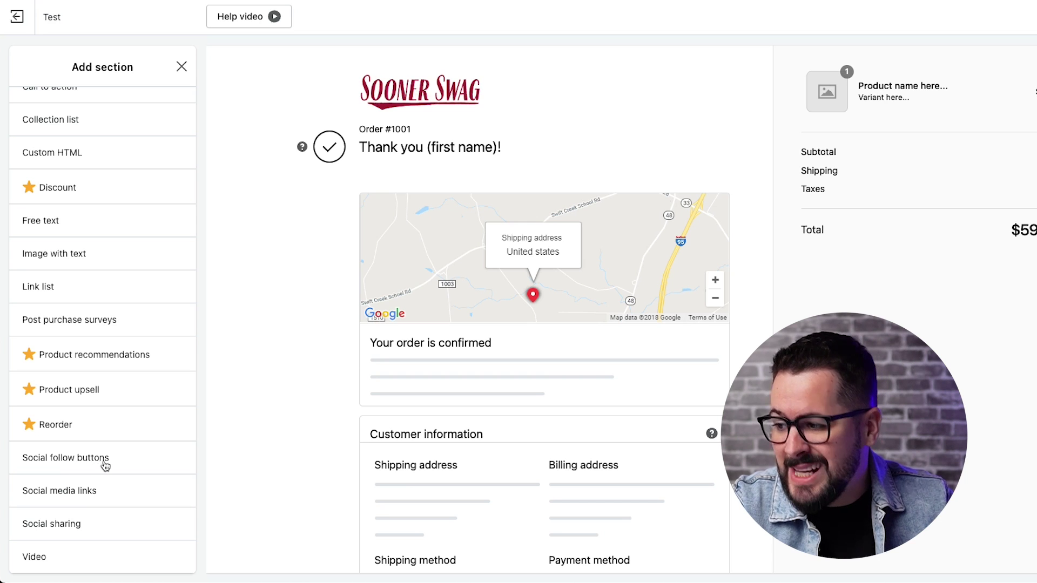
pyautogui.scroll(3, 95, 387)
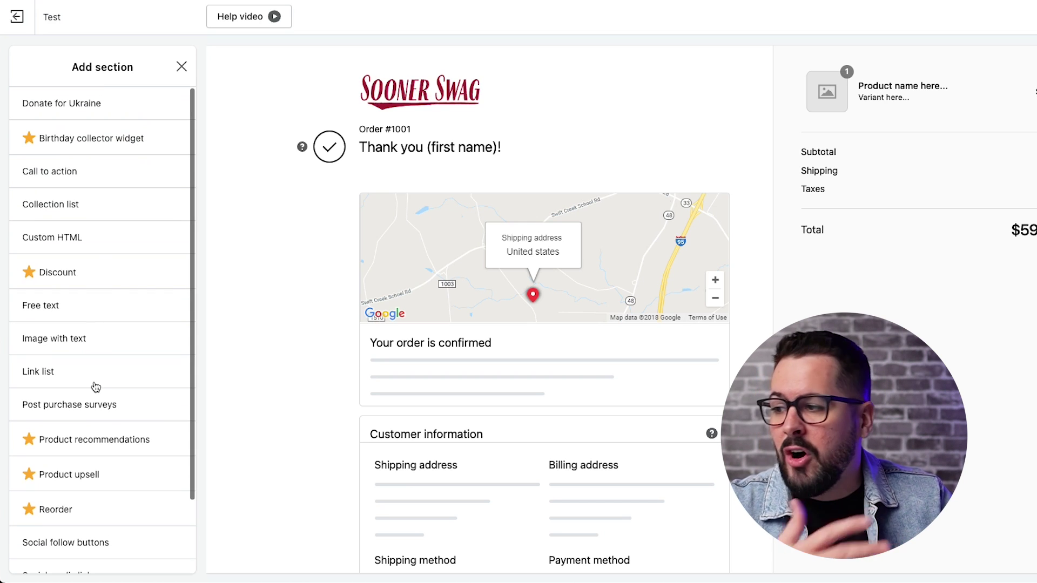
pyautogui.click(181, 66)
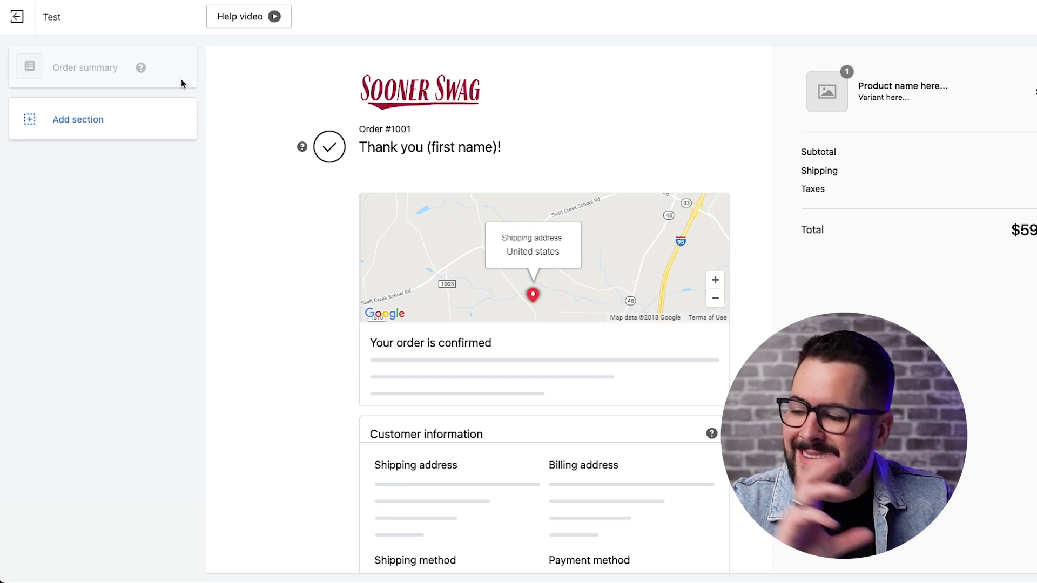
pyautogui.click(17, 16)
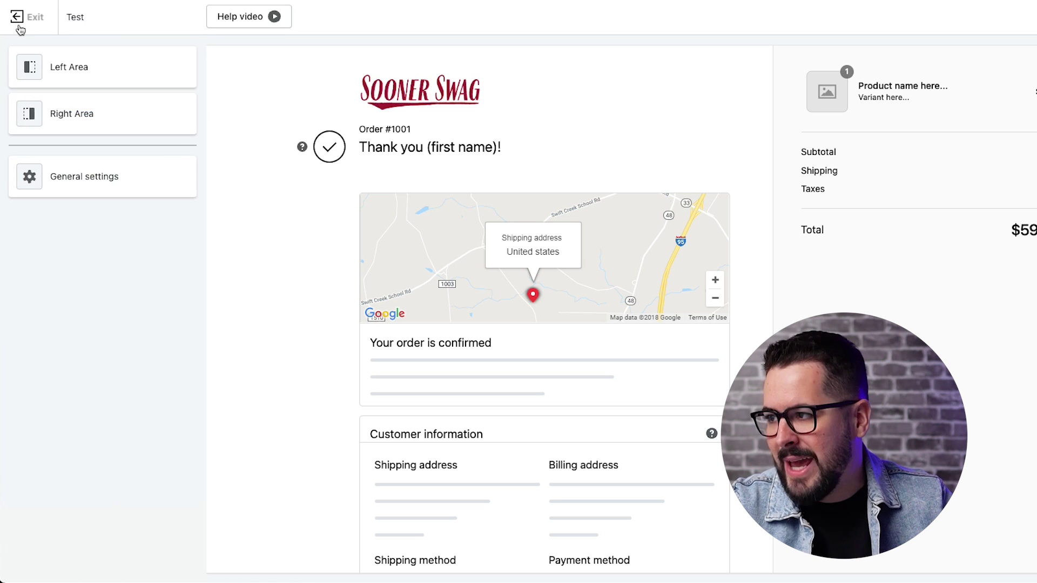
# Check the logo and link options in the Header part of the page's general settings
pyautogui.click(100, 182)
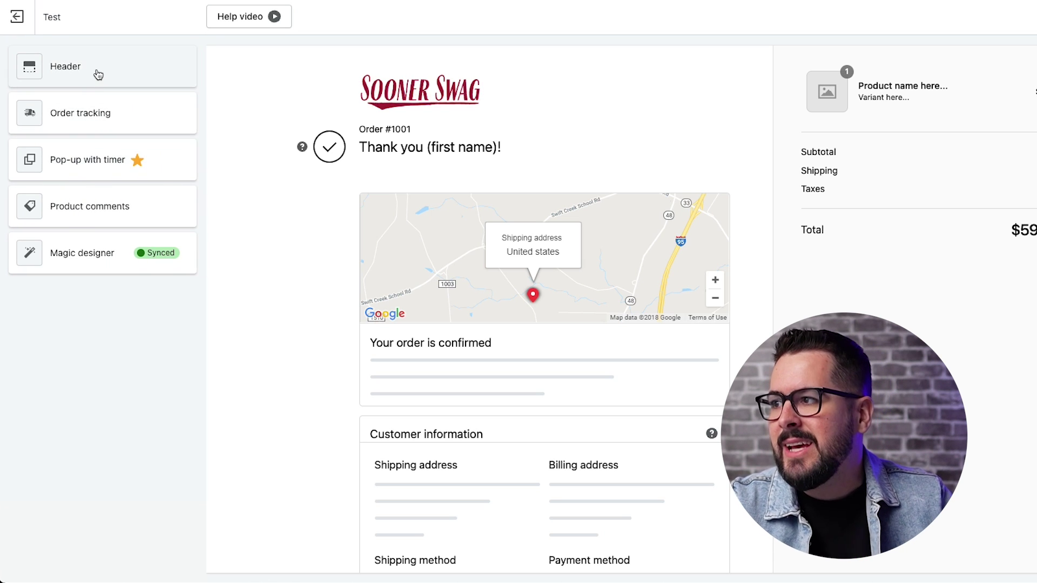
pyautogui.click(97, 74)
pyautogui.scroll(-3, 118, 303)
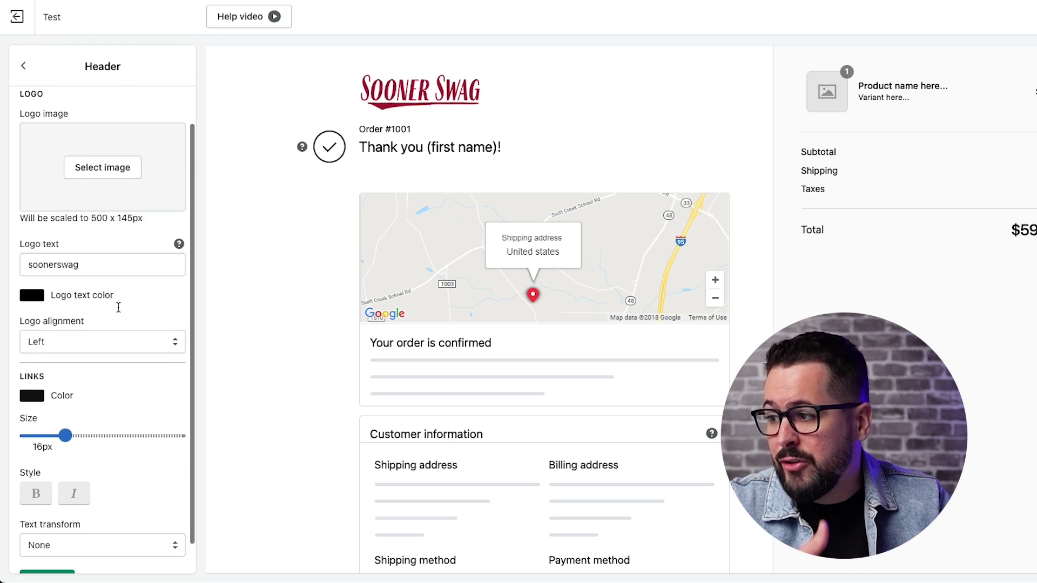
pyautogui.click(28, 66)
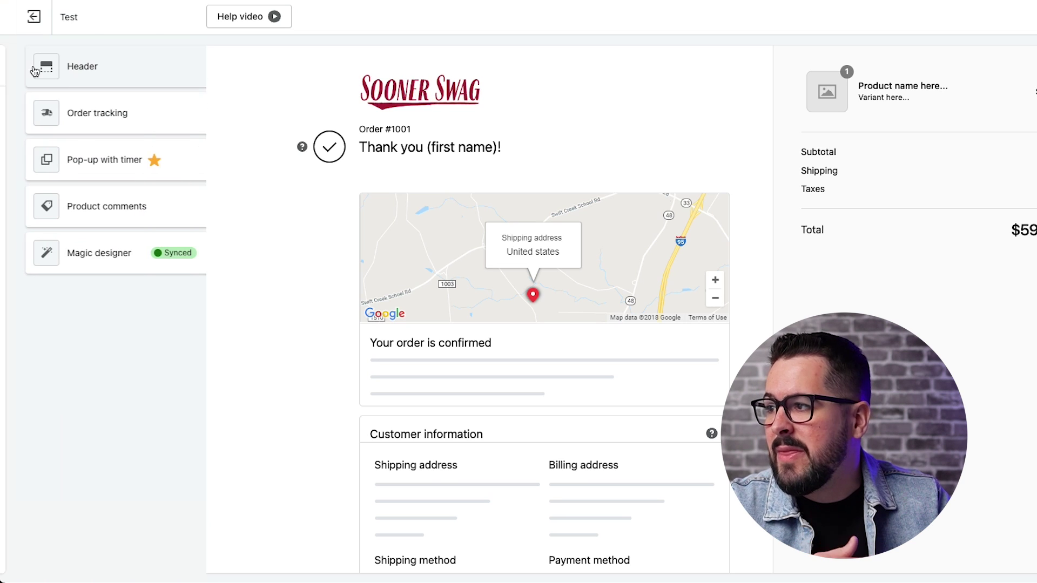
# Check the Order tracking settings, and open the Pop-up with timer settings to preview the pop-up
pyautogui.click(108, 120)
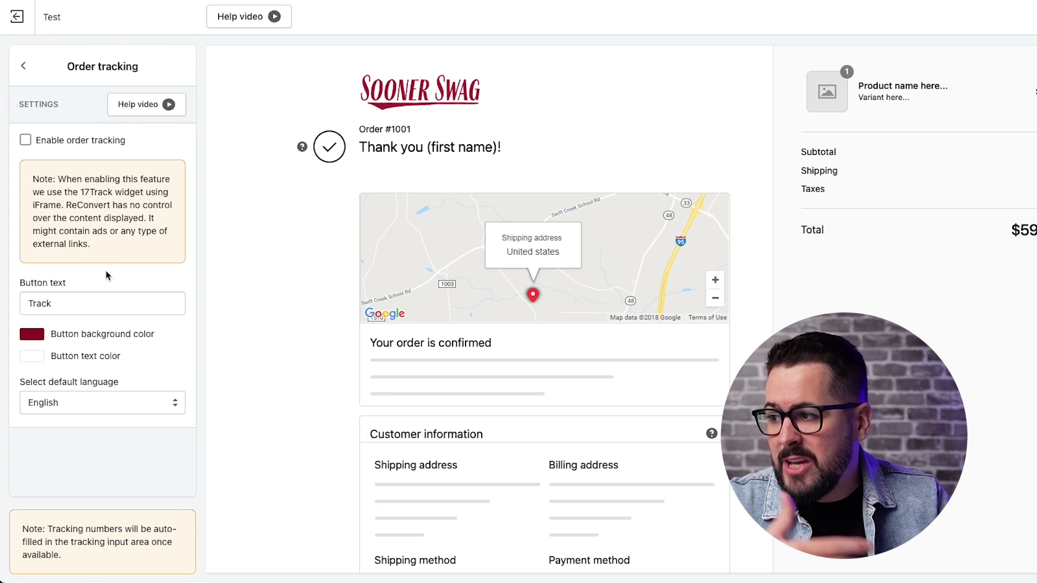
pyautogui.click(22, 66)
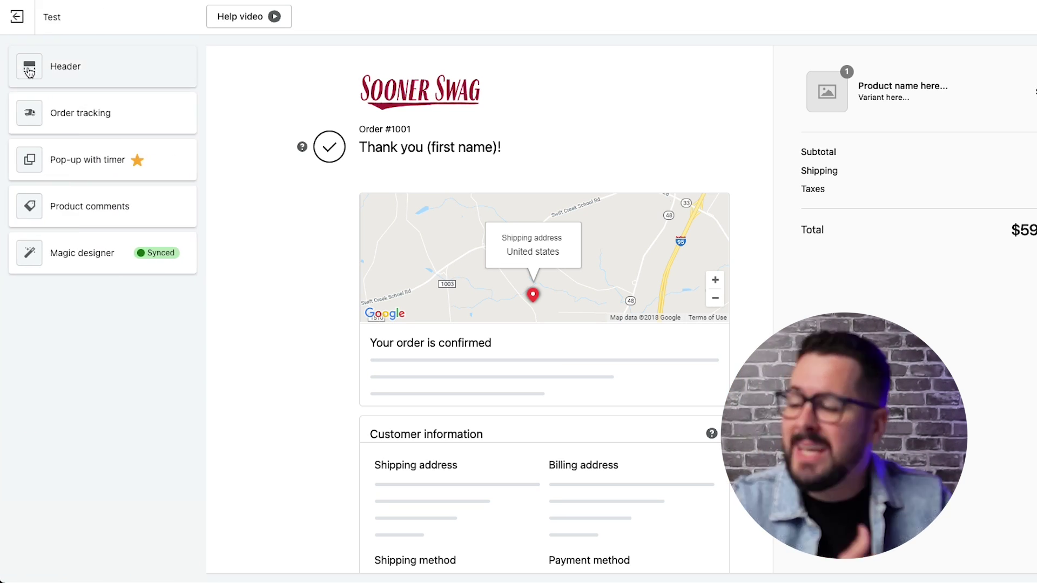
pyautogui.click(115, 172)
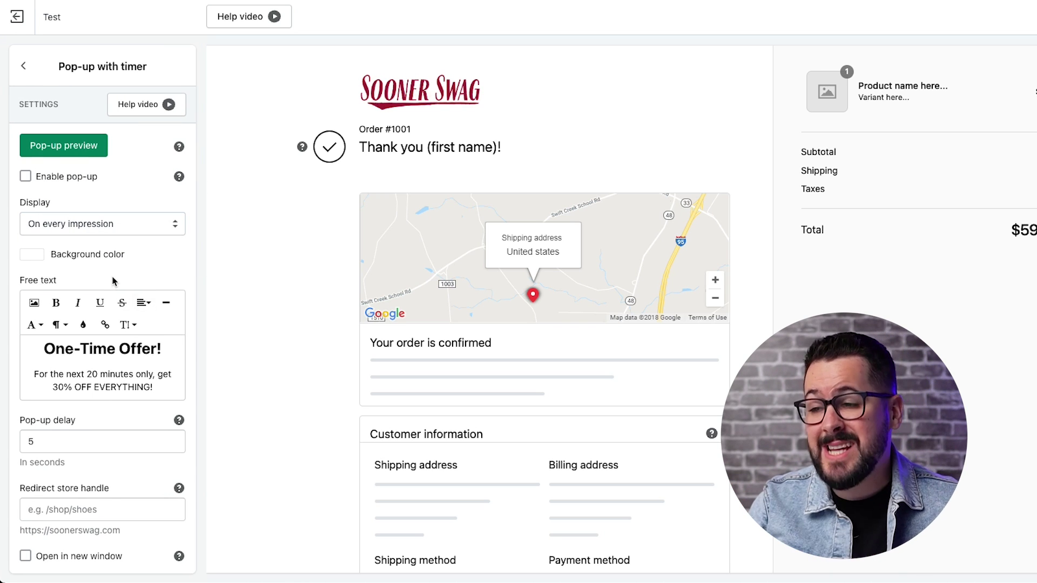
pyautogui.click(54, 147)
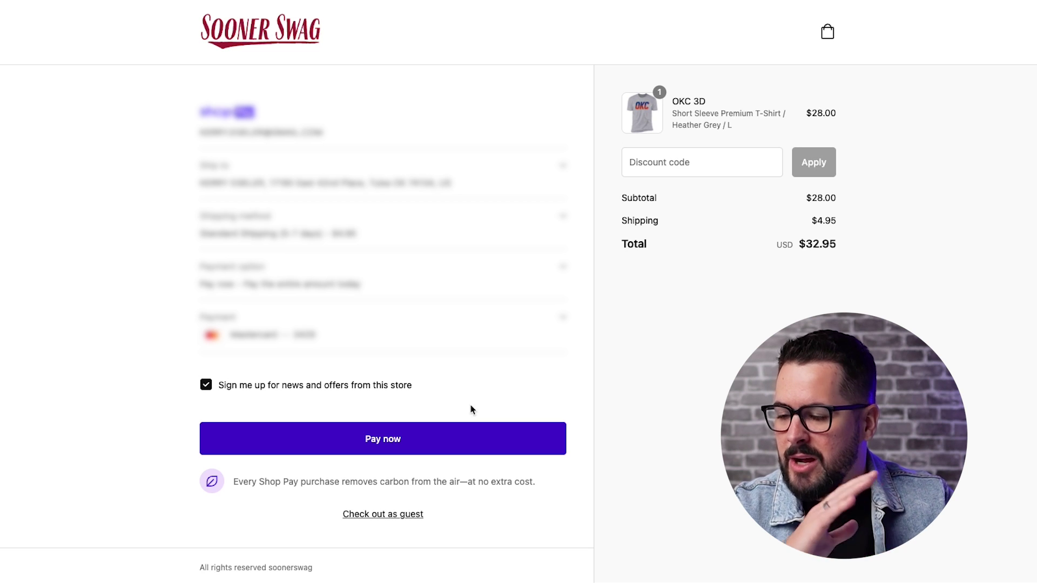
# Pay for the OKC 3D order and configure the 15% off upsell as a White Long Sleeve Premium T-Shirt in size L
pyautogui.click(388, 443)
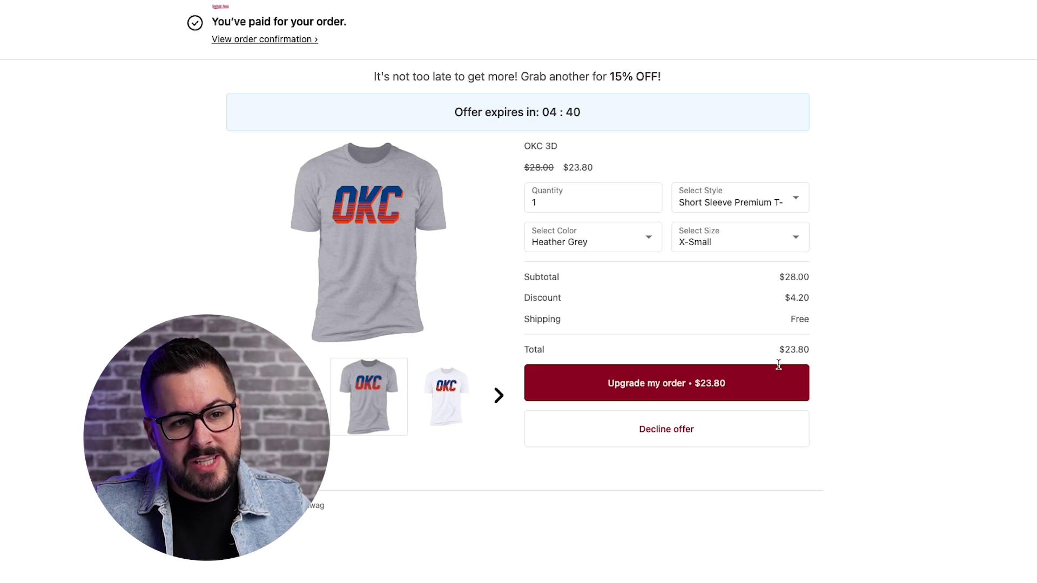
pyautogui.click(646, 240)
pyautogui.click(630, 252)
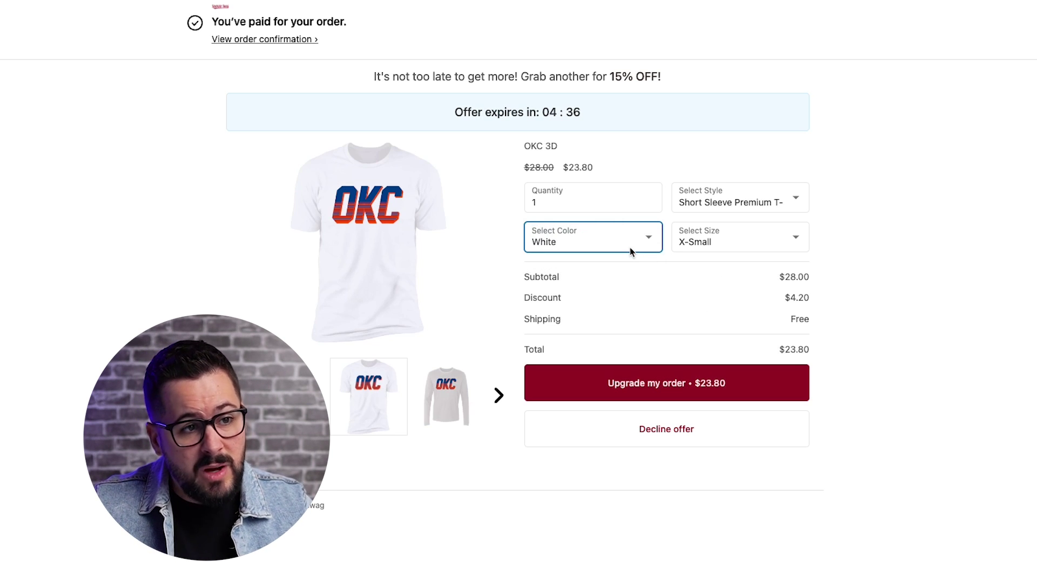
pyautogui.click(749, 199)
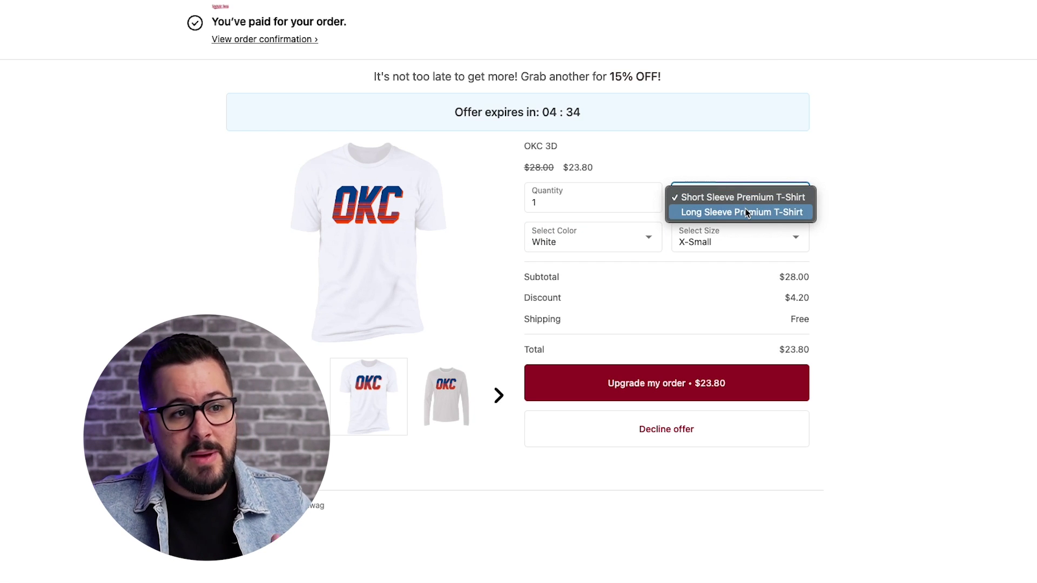
pyautogui.click(747, 212)
pyautogui.click(632, 239)
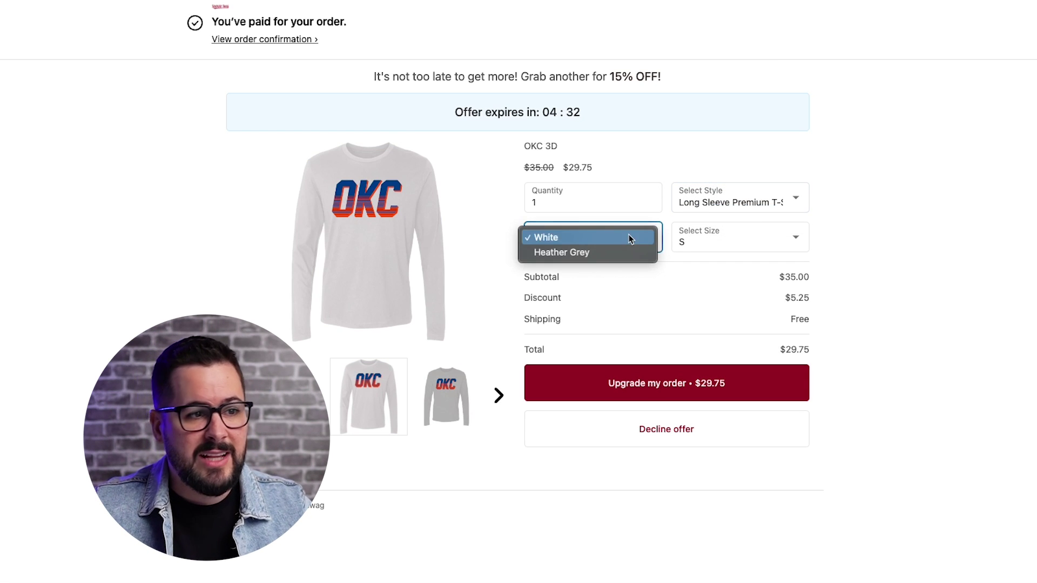
pyautogui.click(652, 238)
pyautogui.click(724, 242)
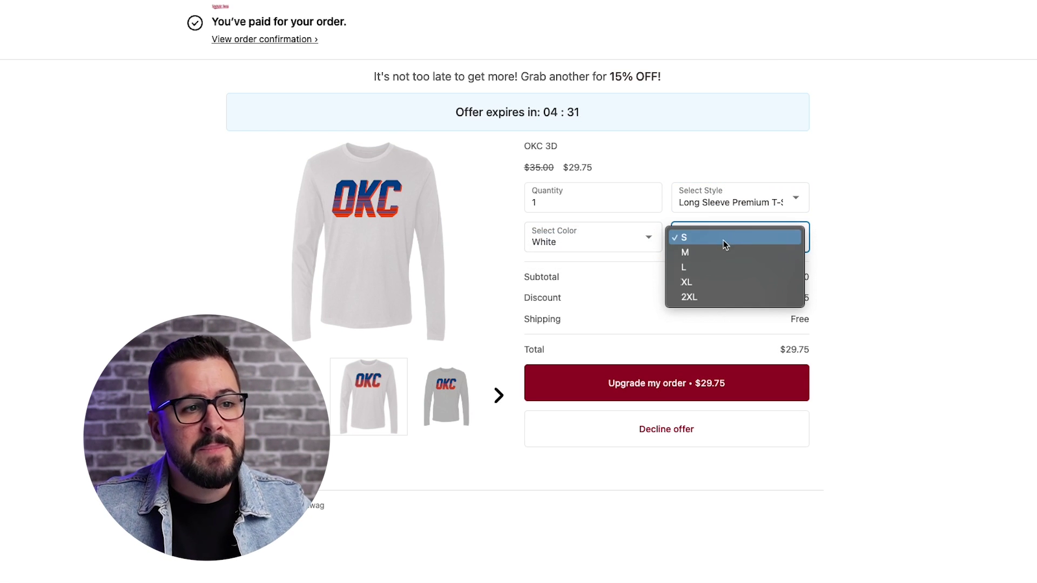
pyautogui.click(724, 267)
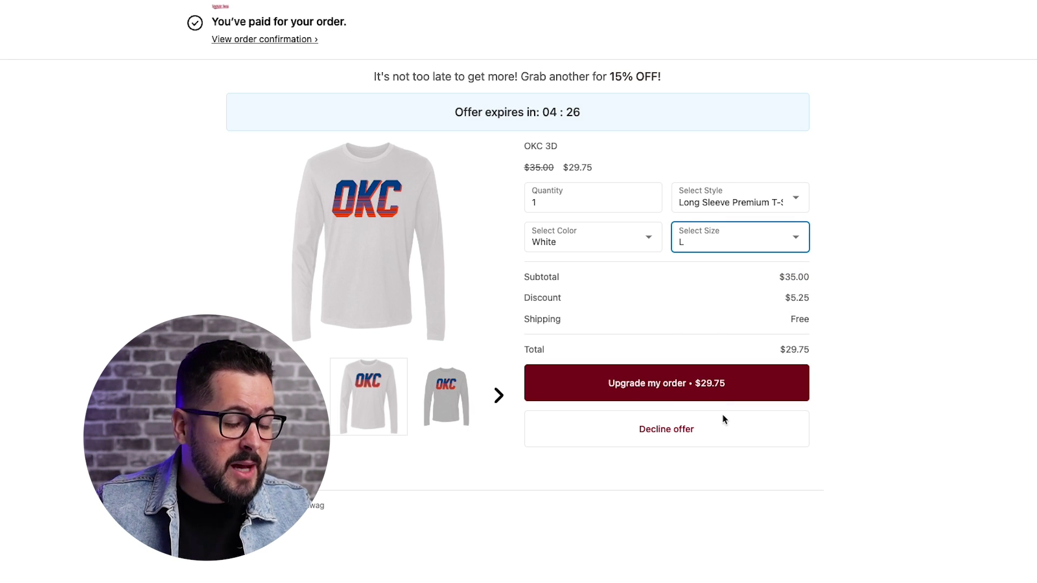
# Decline the 15% off upsell and highlight the 30% OFF text in the follow-up offer
pyautogui.click(694, 435)
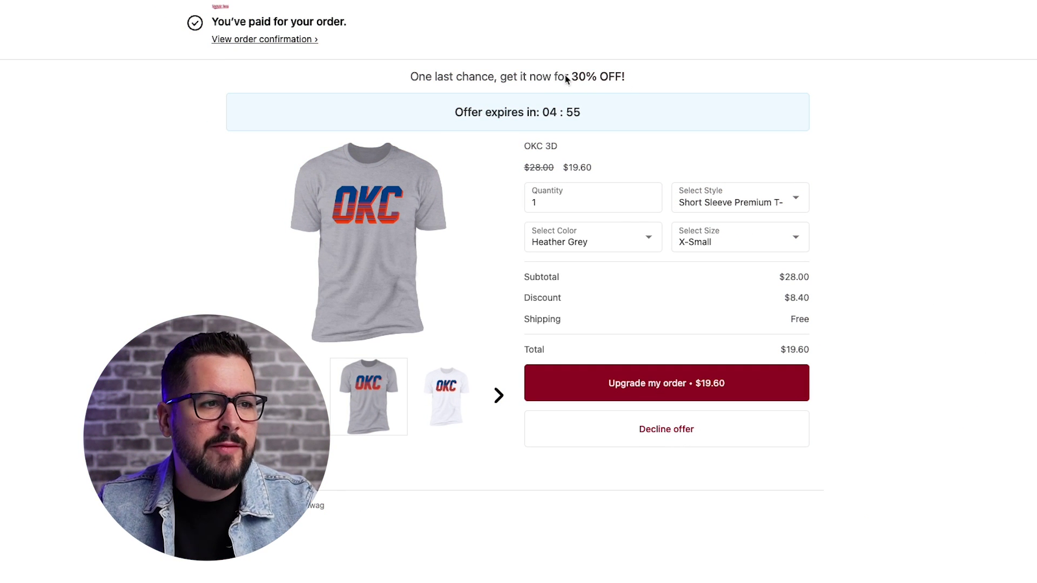
pyautogui.moveTo(563, 77); pyautogui.dragTo(630, 76)
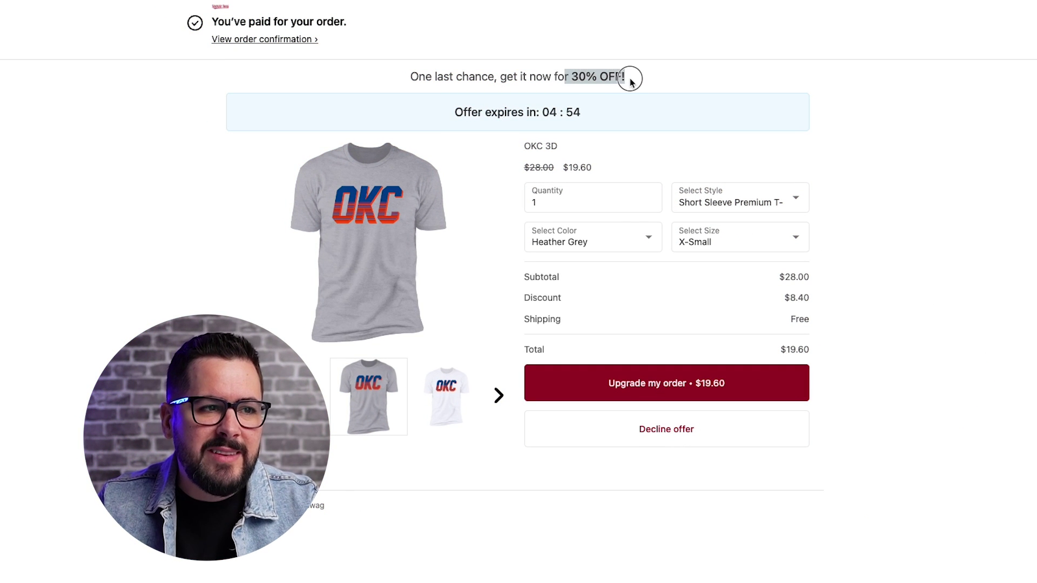
pyautogui.click(660, 74)
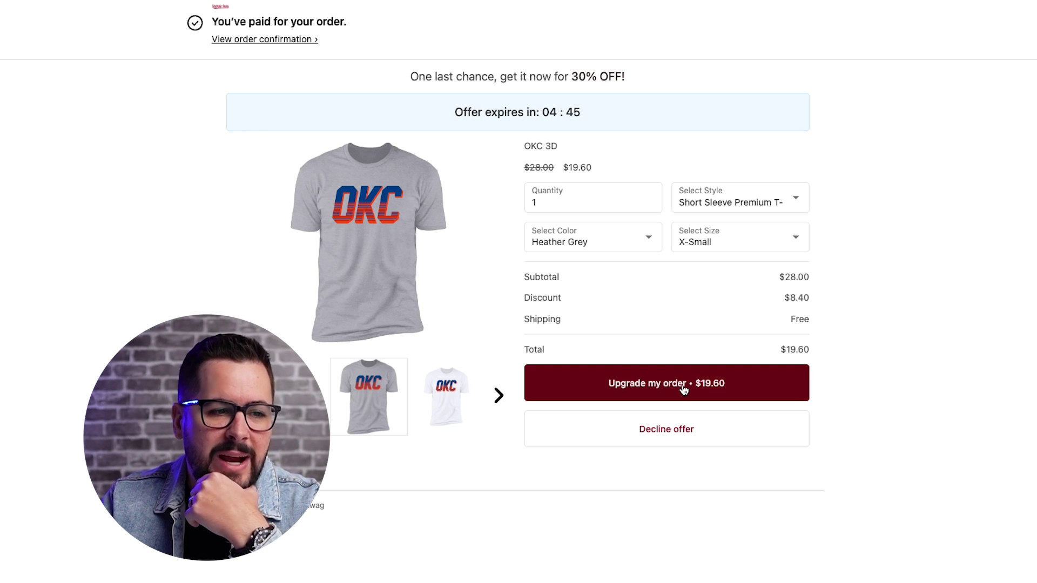
# Decline the 30% off offer and browse the recommended items on the order's thank you page
pyautogui.click(697, 437)
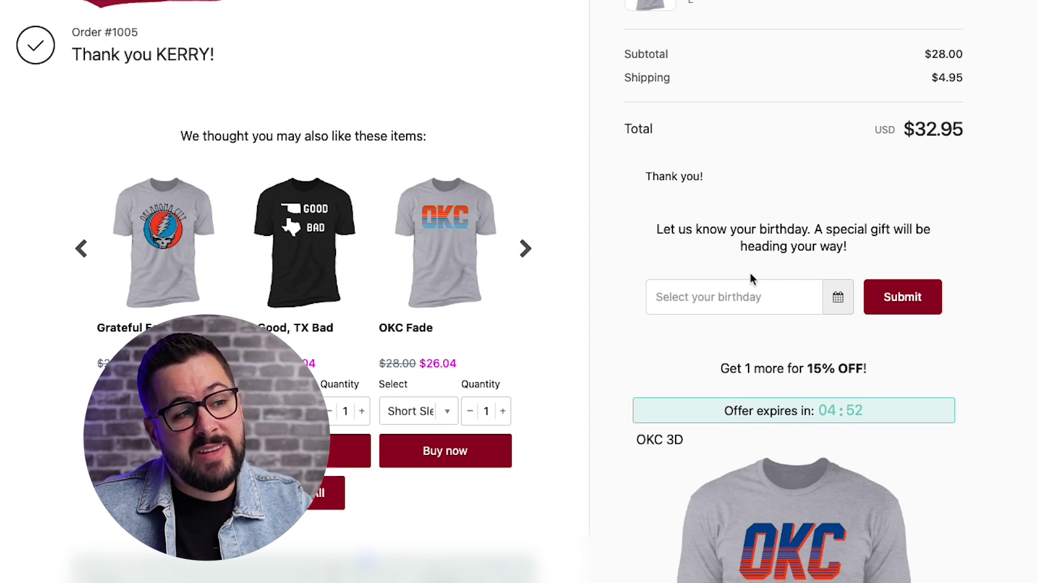
pyautogui.click(526, 249)
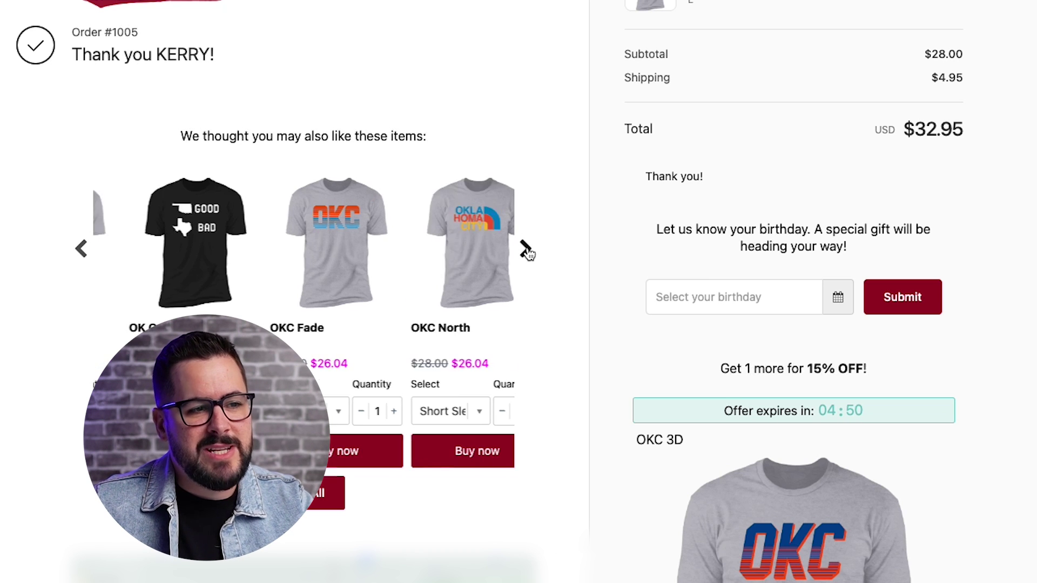